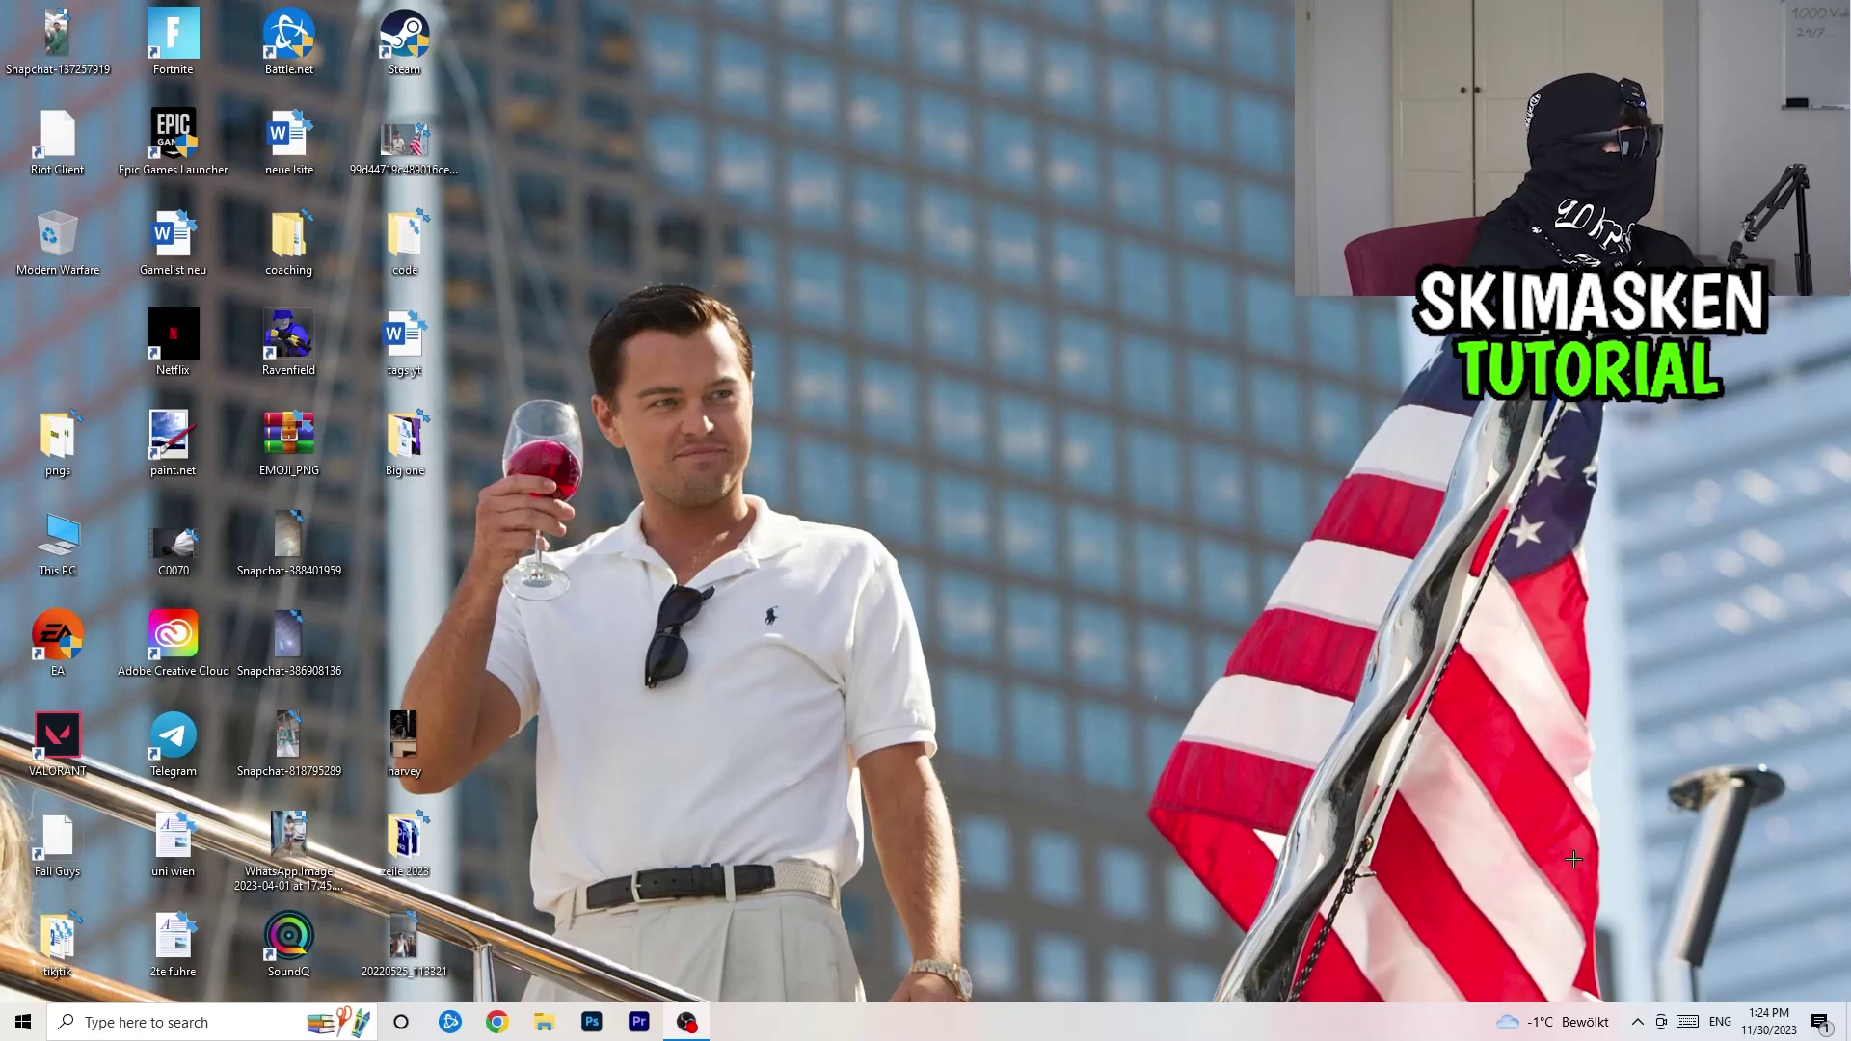
- Check the status of the current Windows network connection and dismiss the network overview
click(1638, 1022)
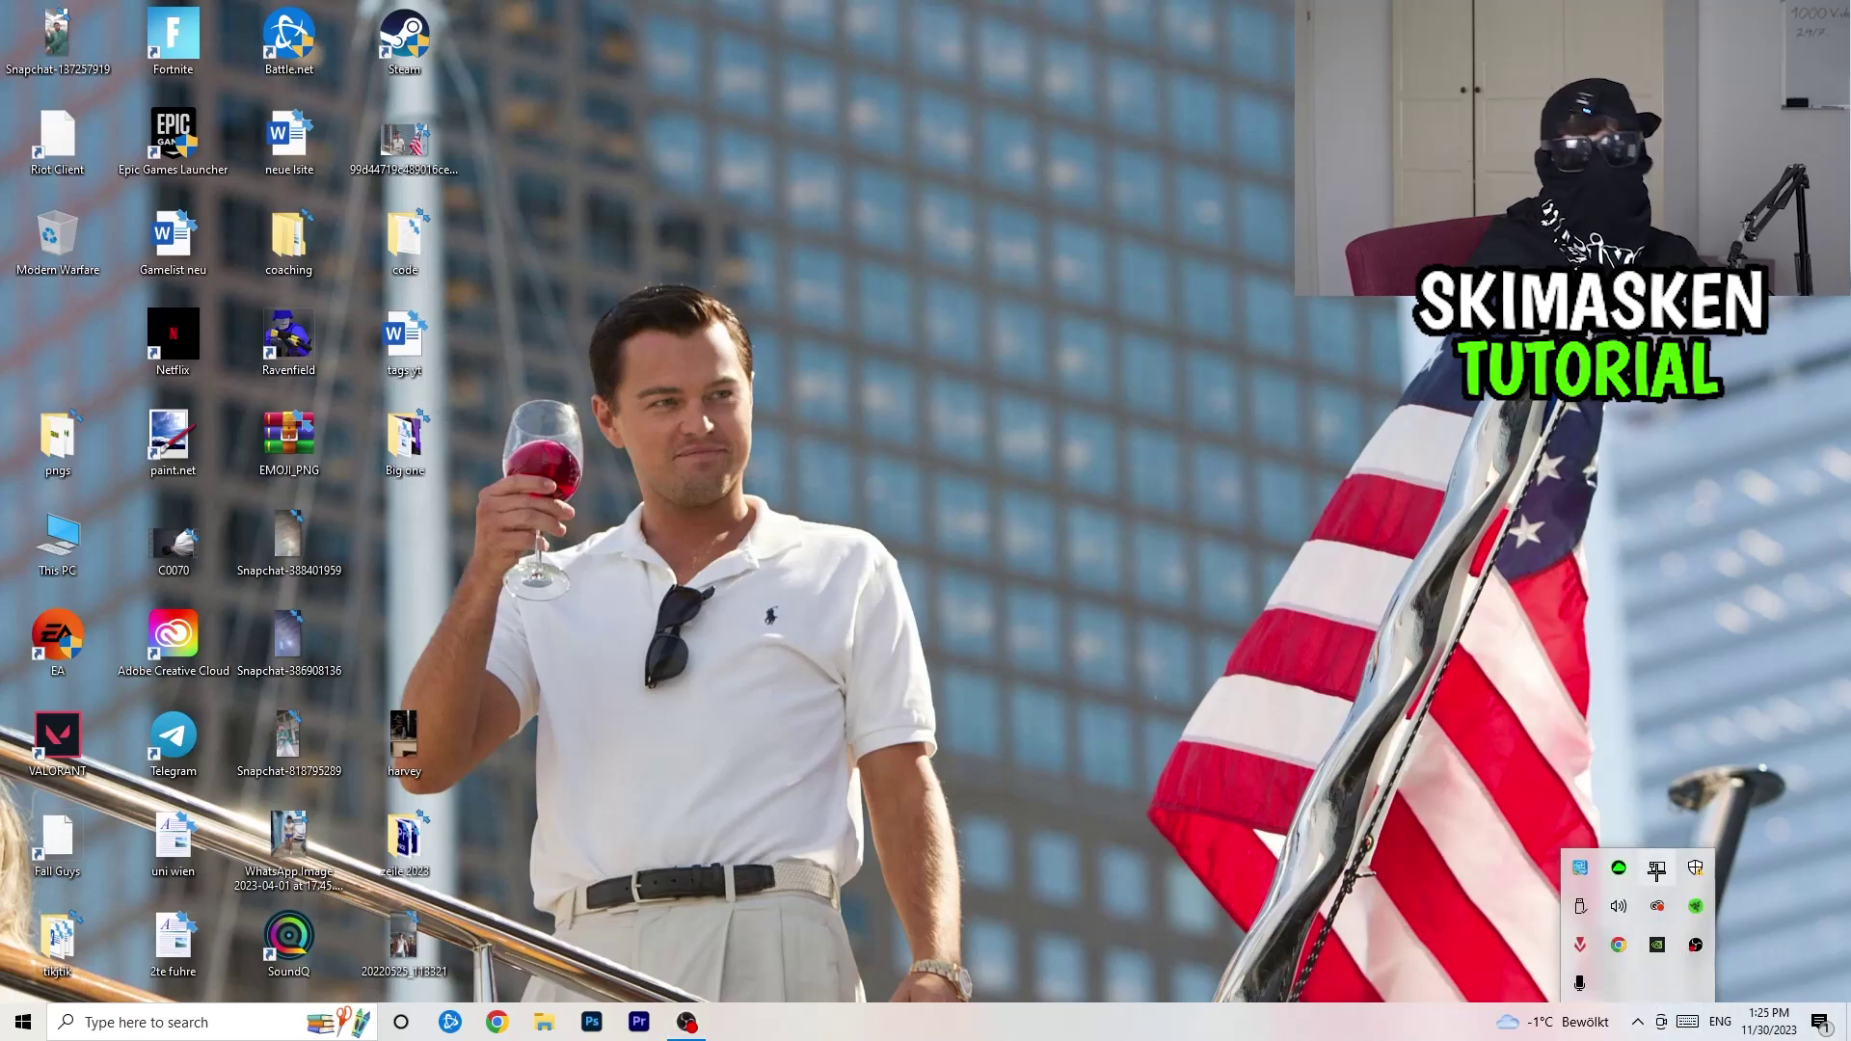
click(1658, 868)
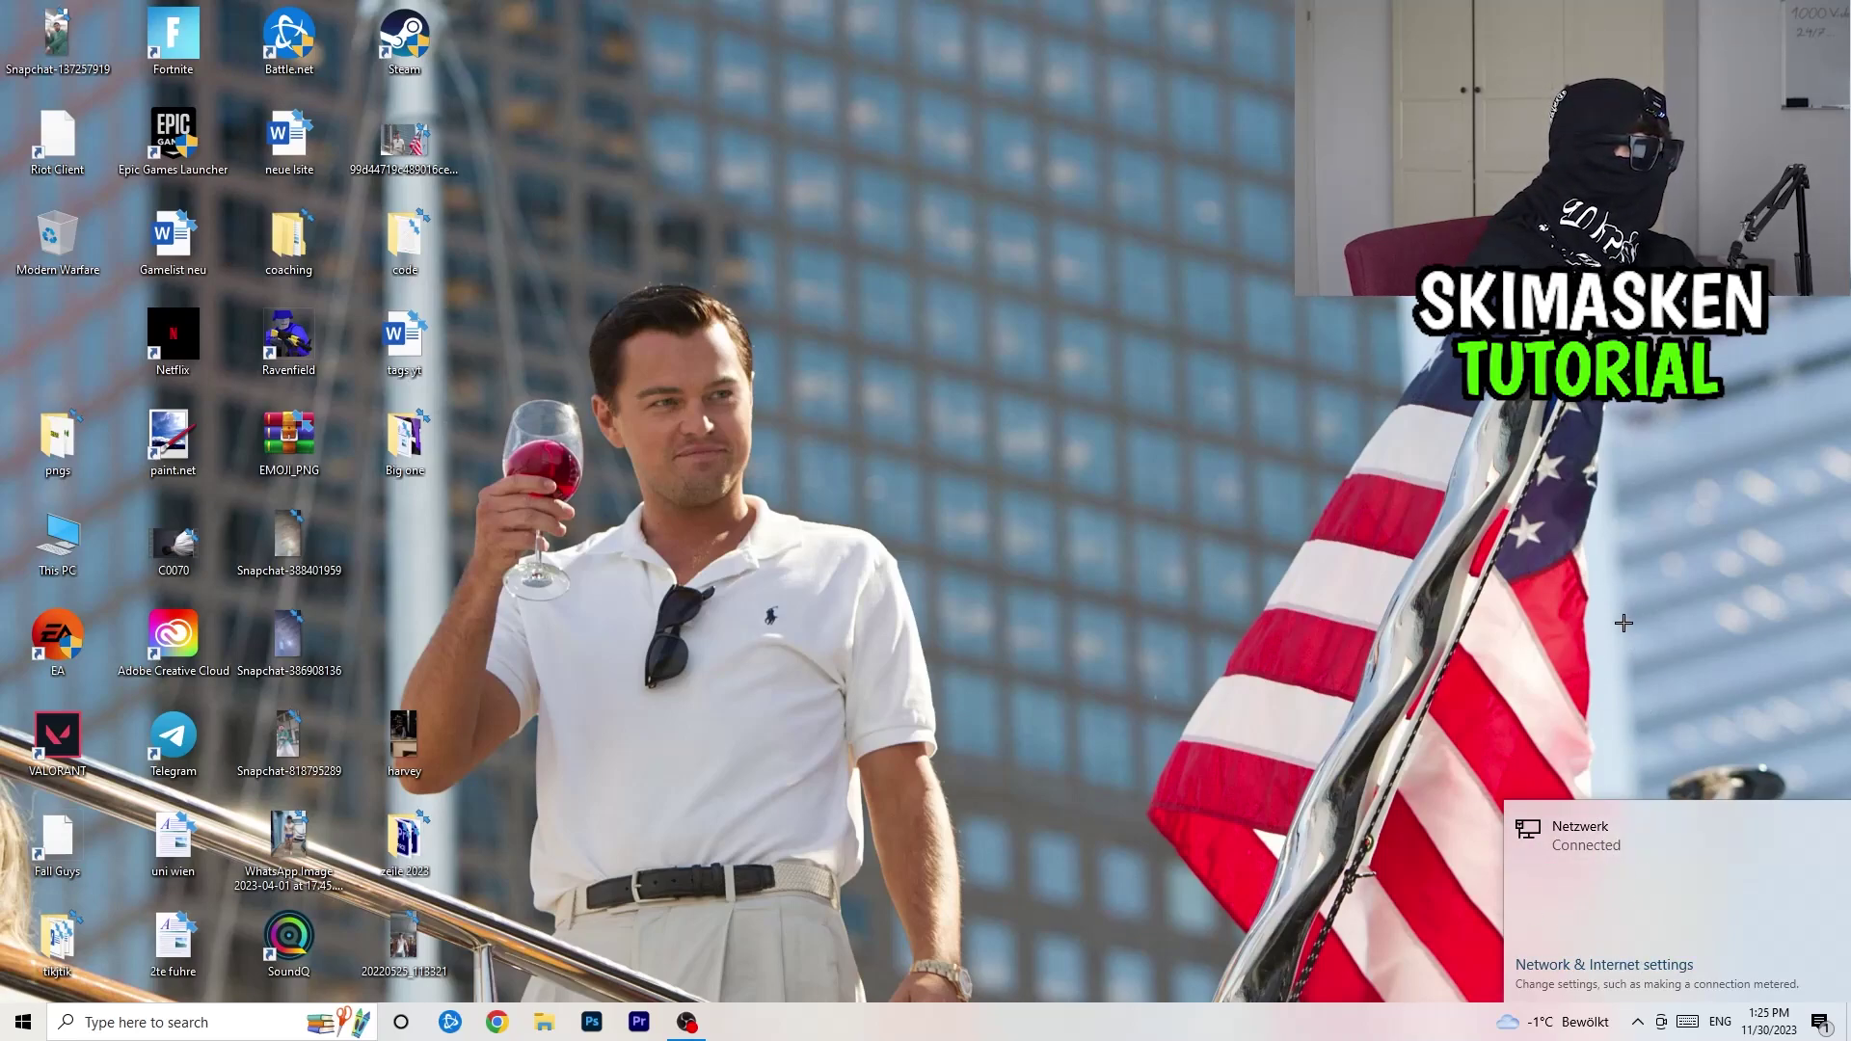
click(1363, 416)
click(1508, 680)
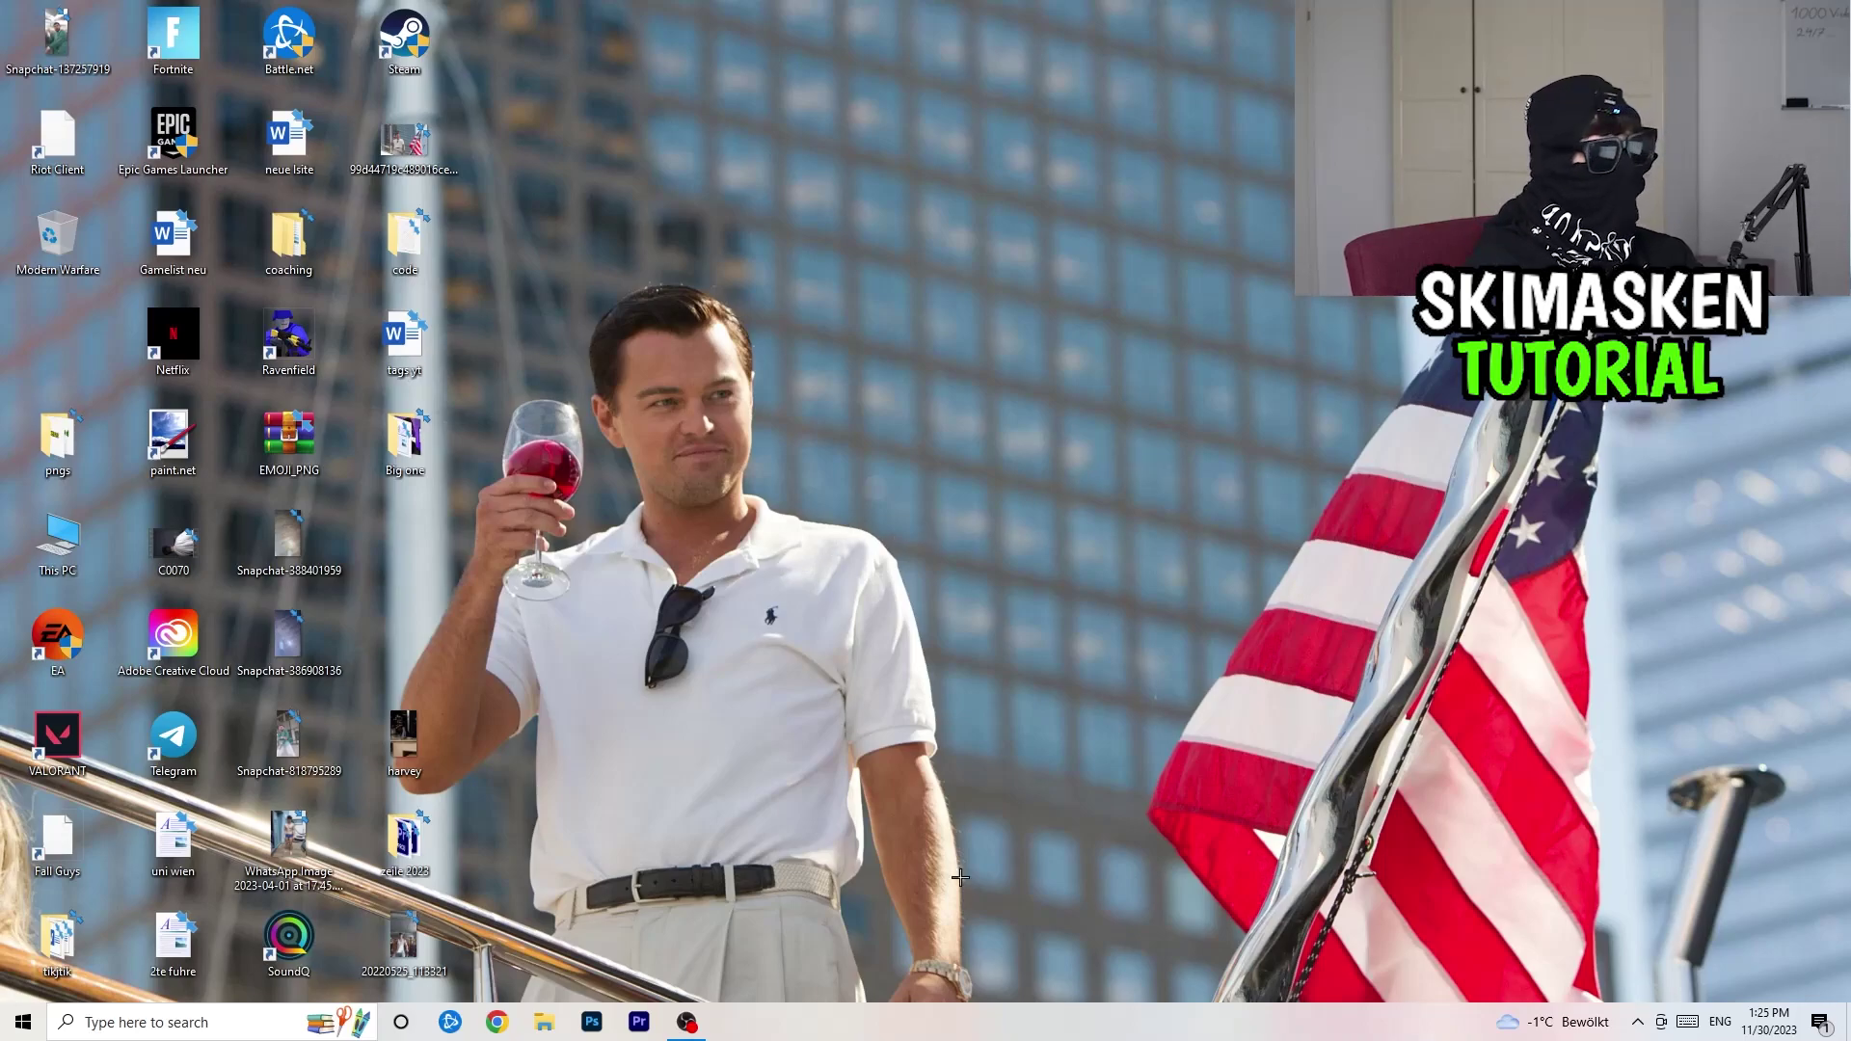
- Open Task Manager maximised and show the performance details for the Ethernet connection
right_click(934, 1012)
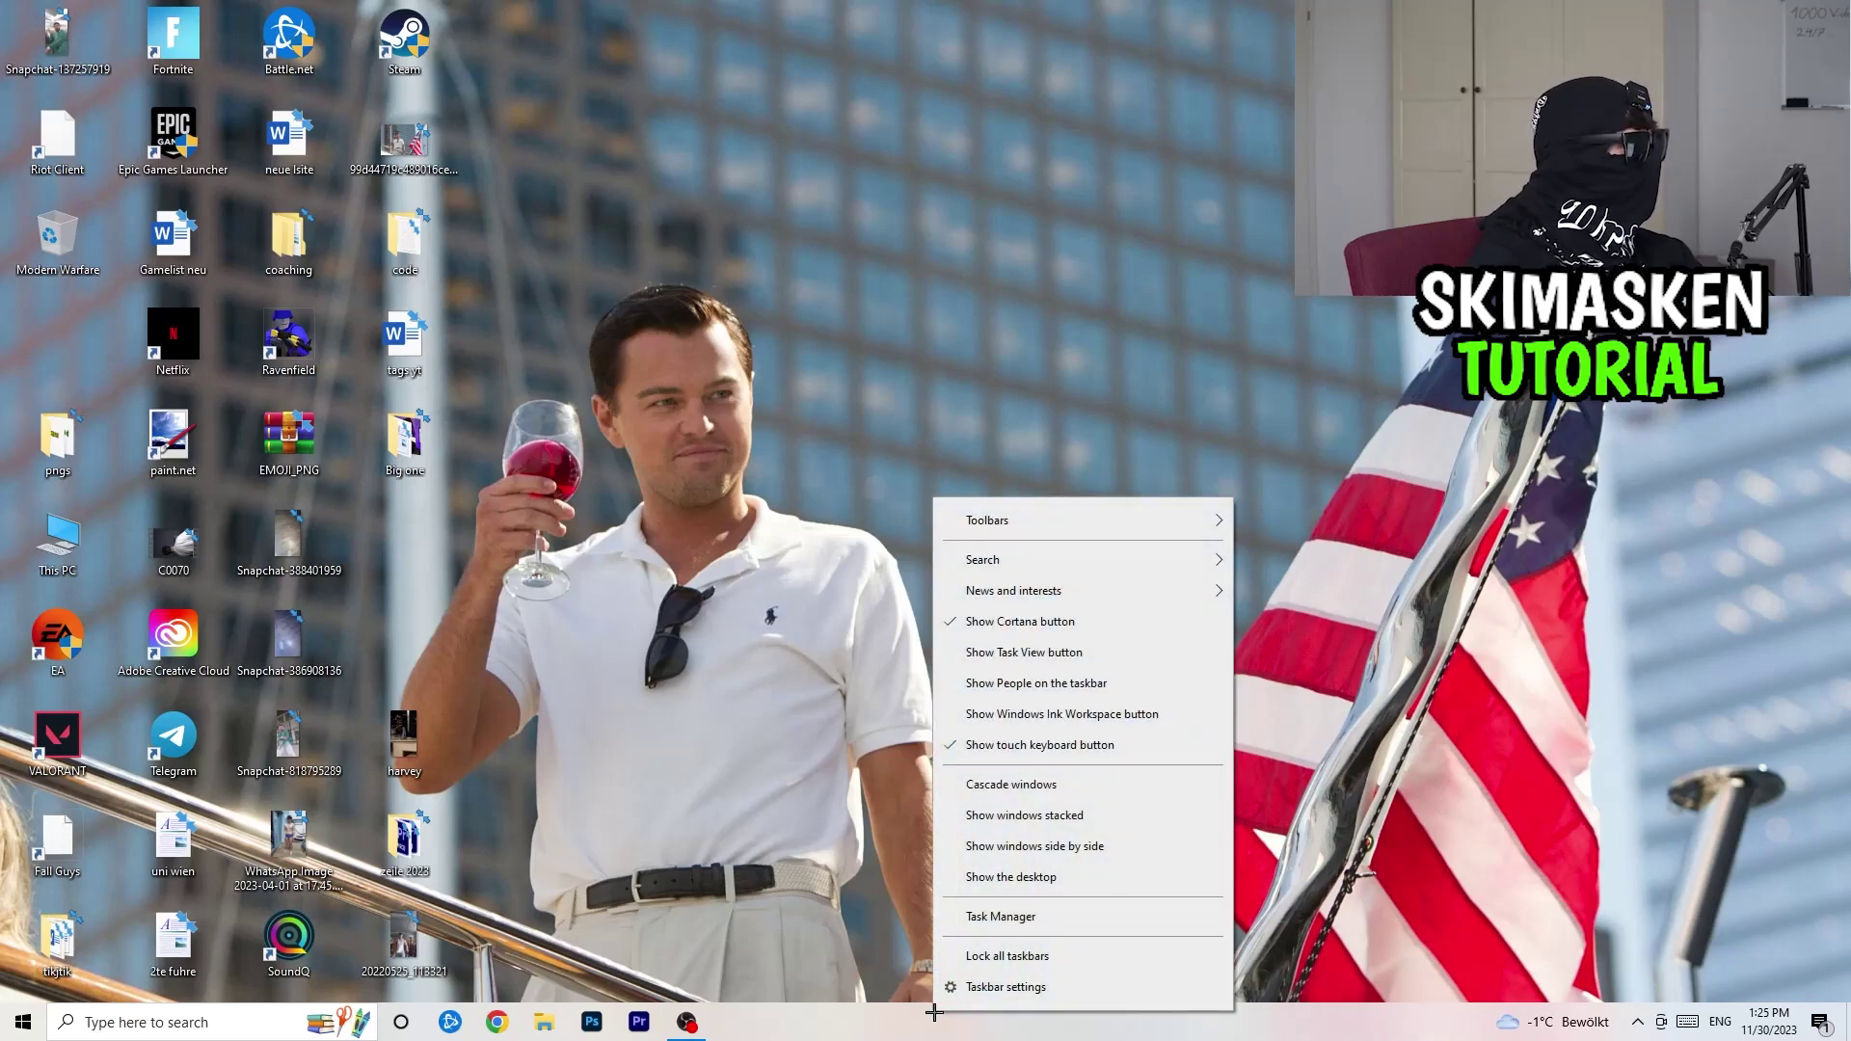
click(932, 1018)
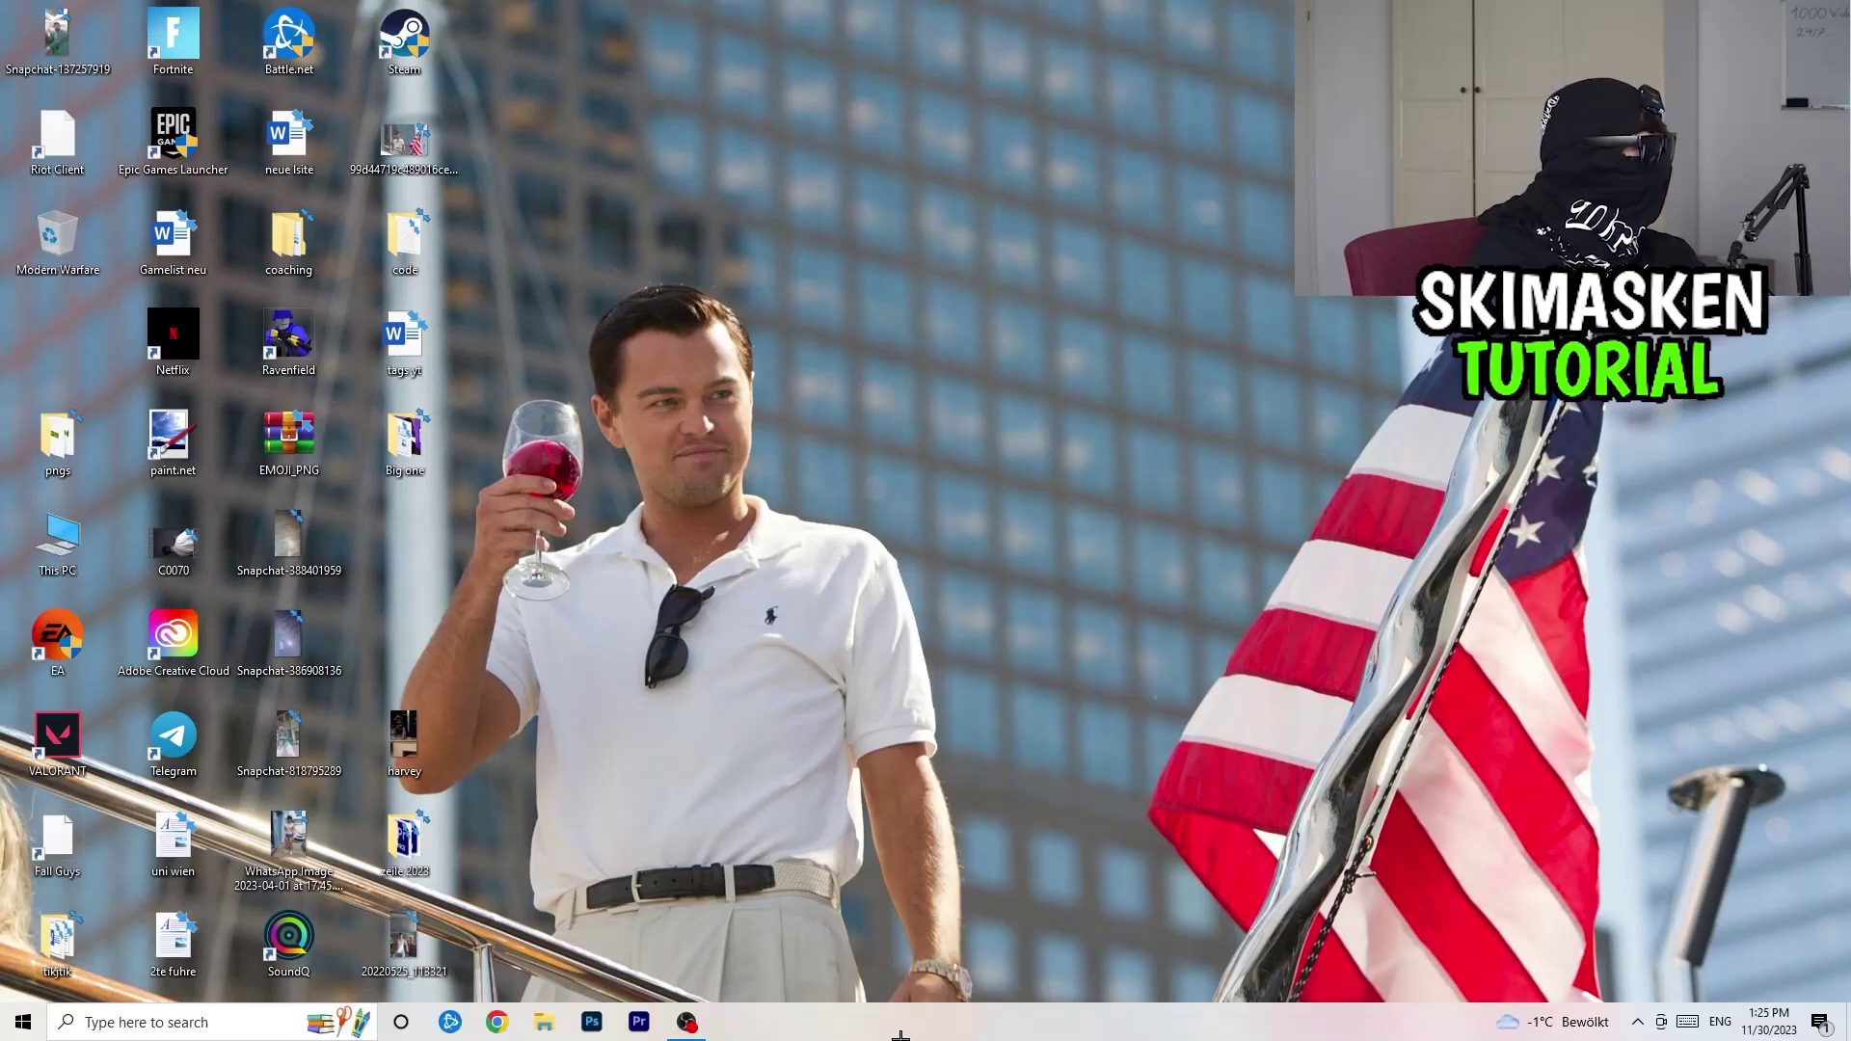
right_click(895, 1031)
click(926, 933)
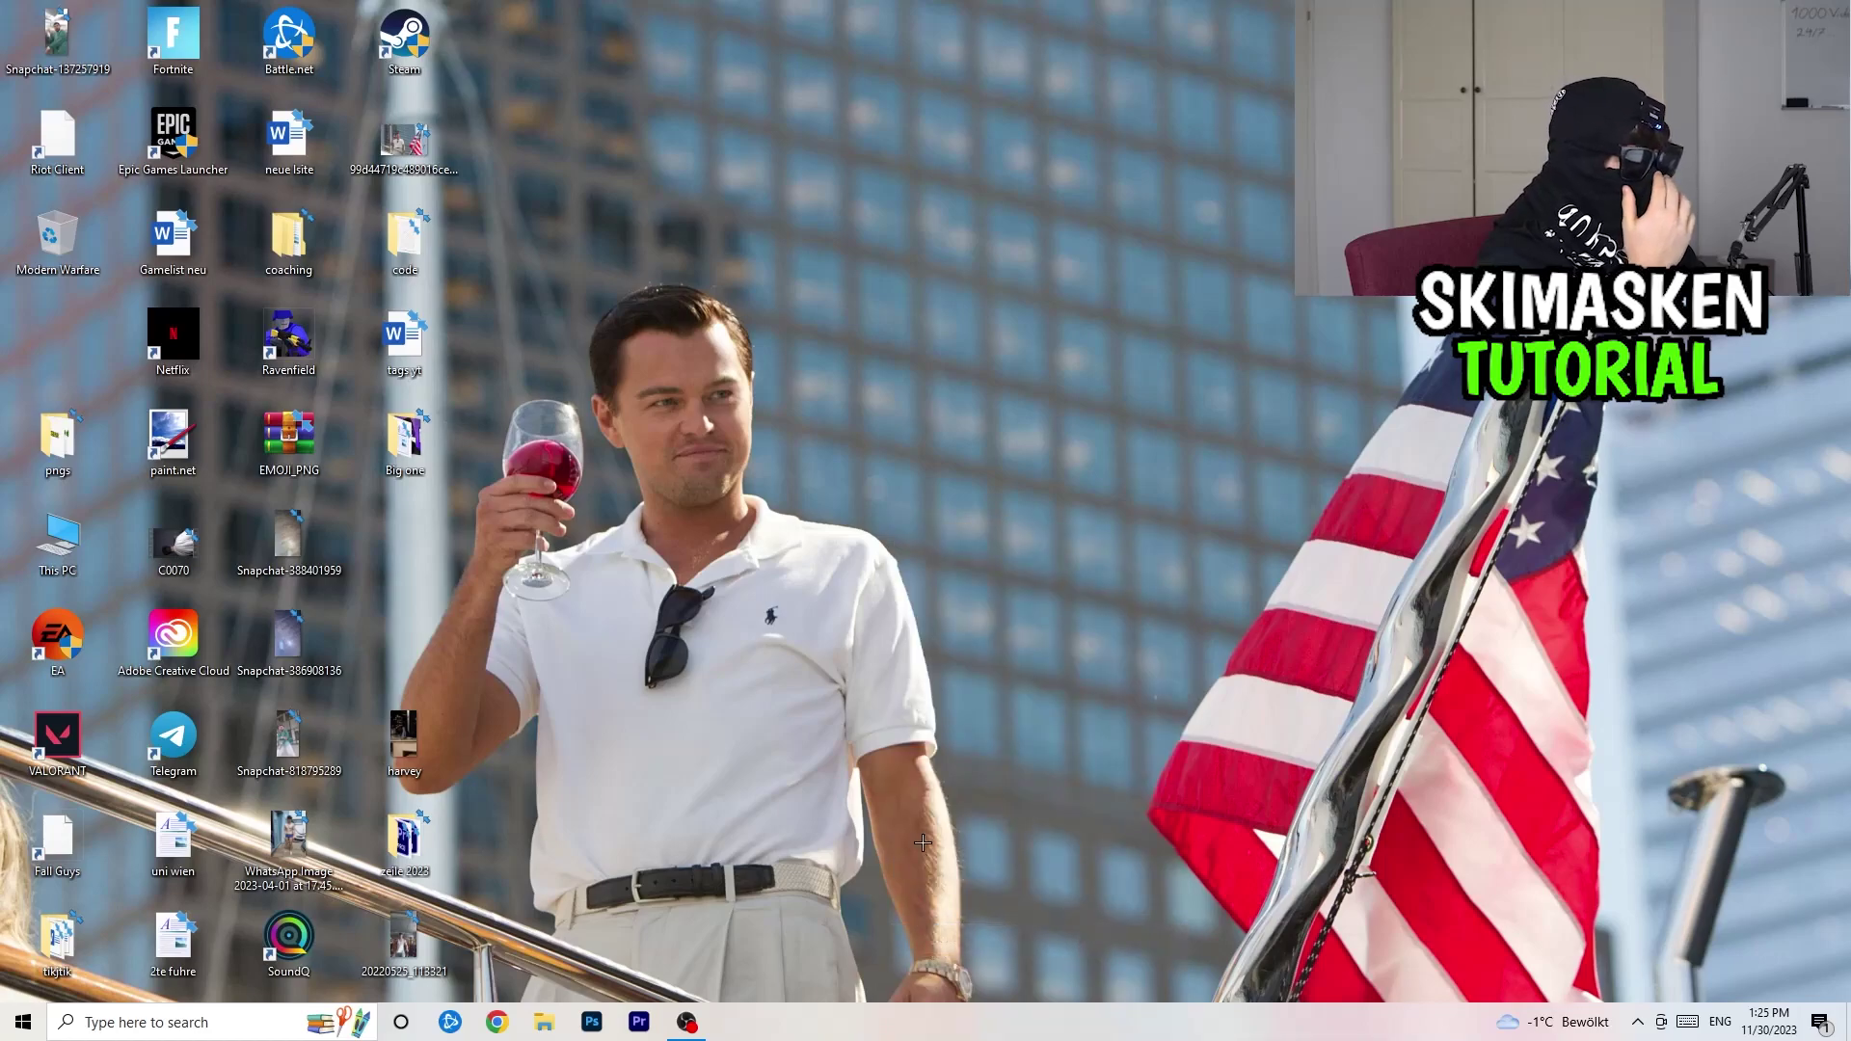
click(1073, 47)
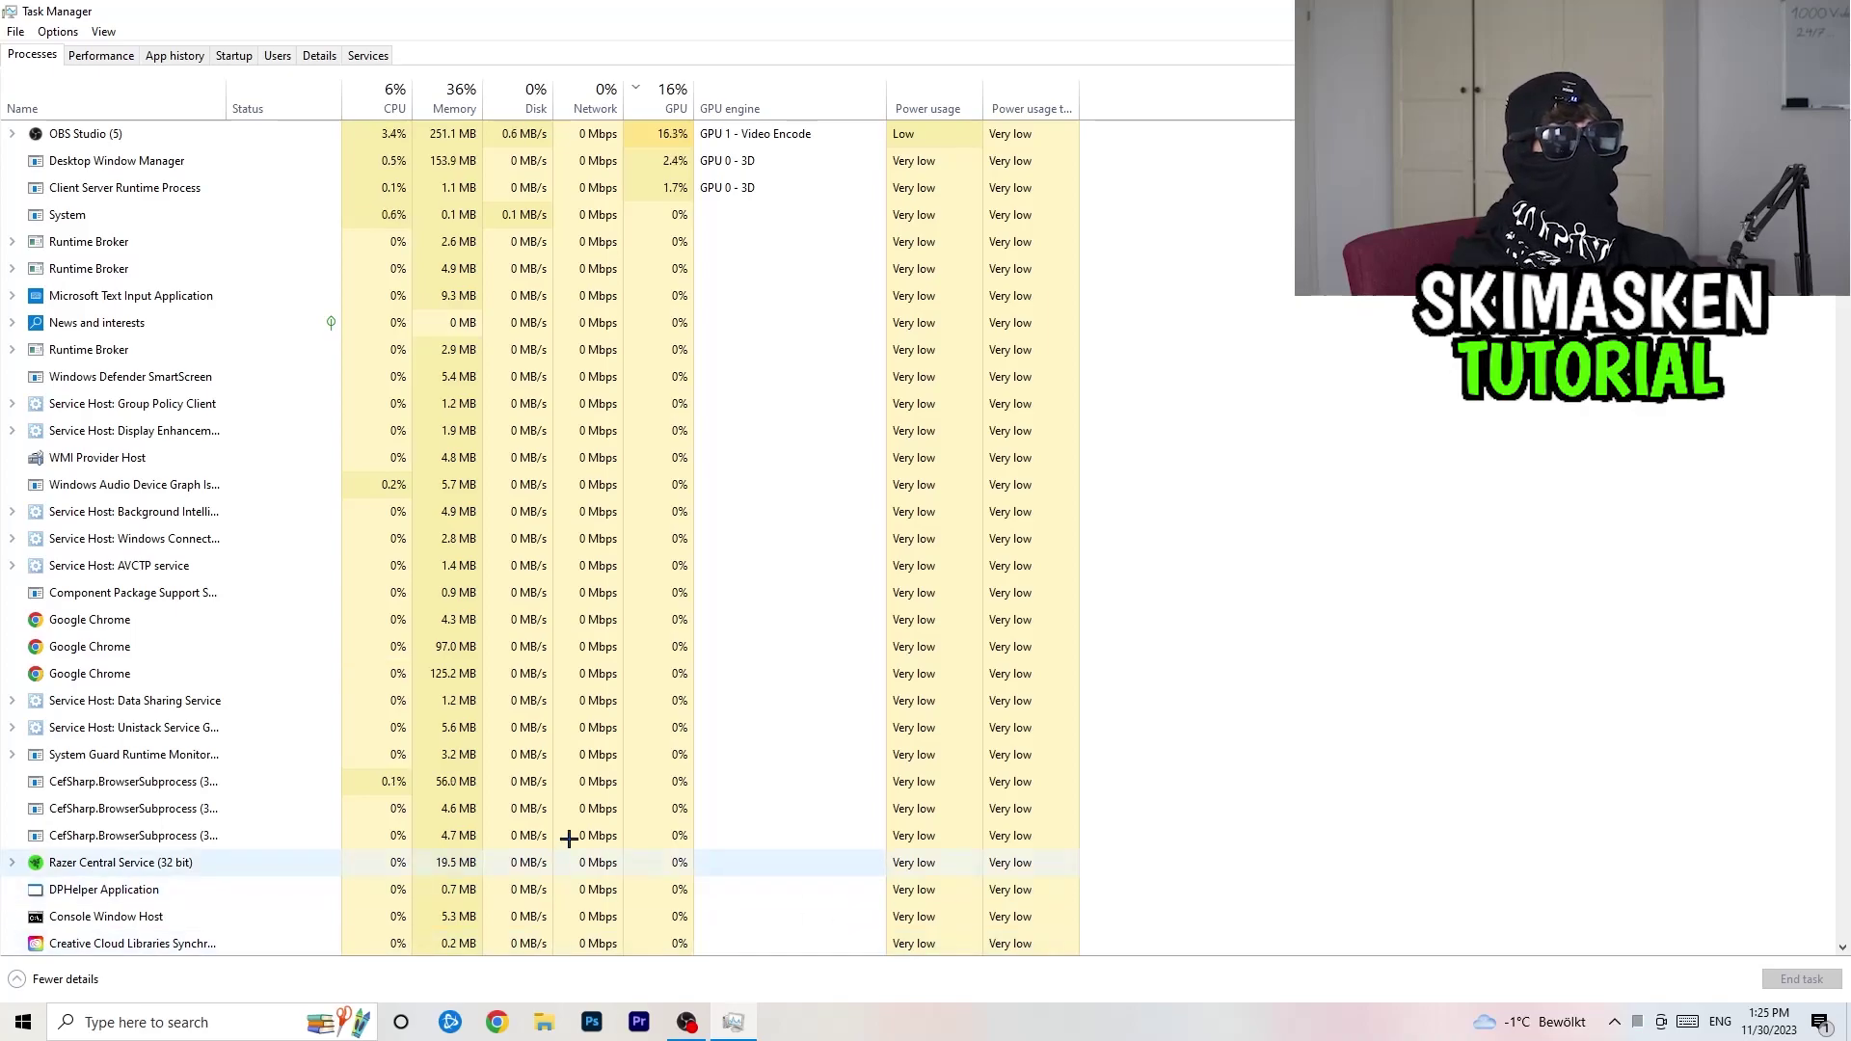
click(100, 50)
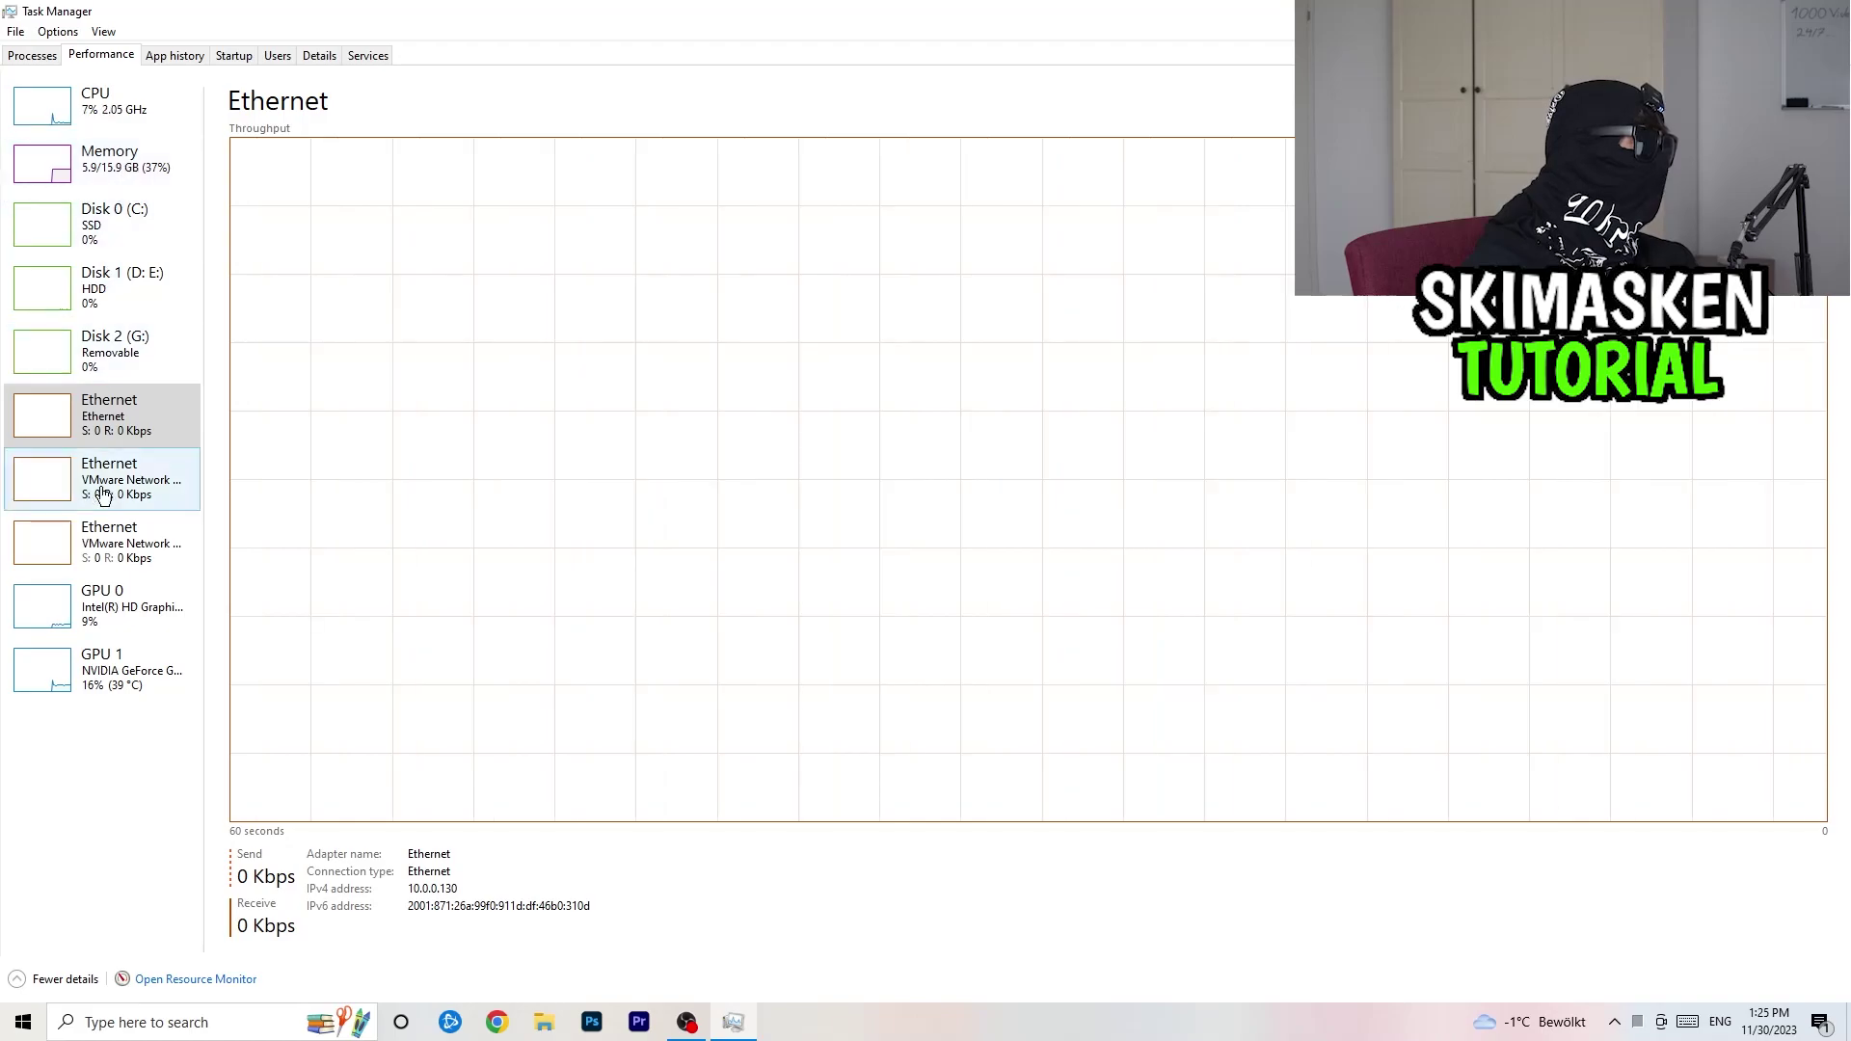
- Open Resource Monitor maximised, view its overview, and show the processes with network activity
click(188, 984)
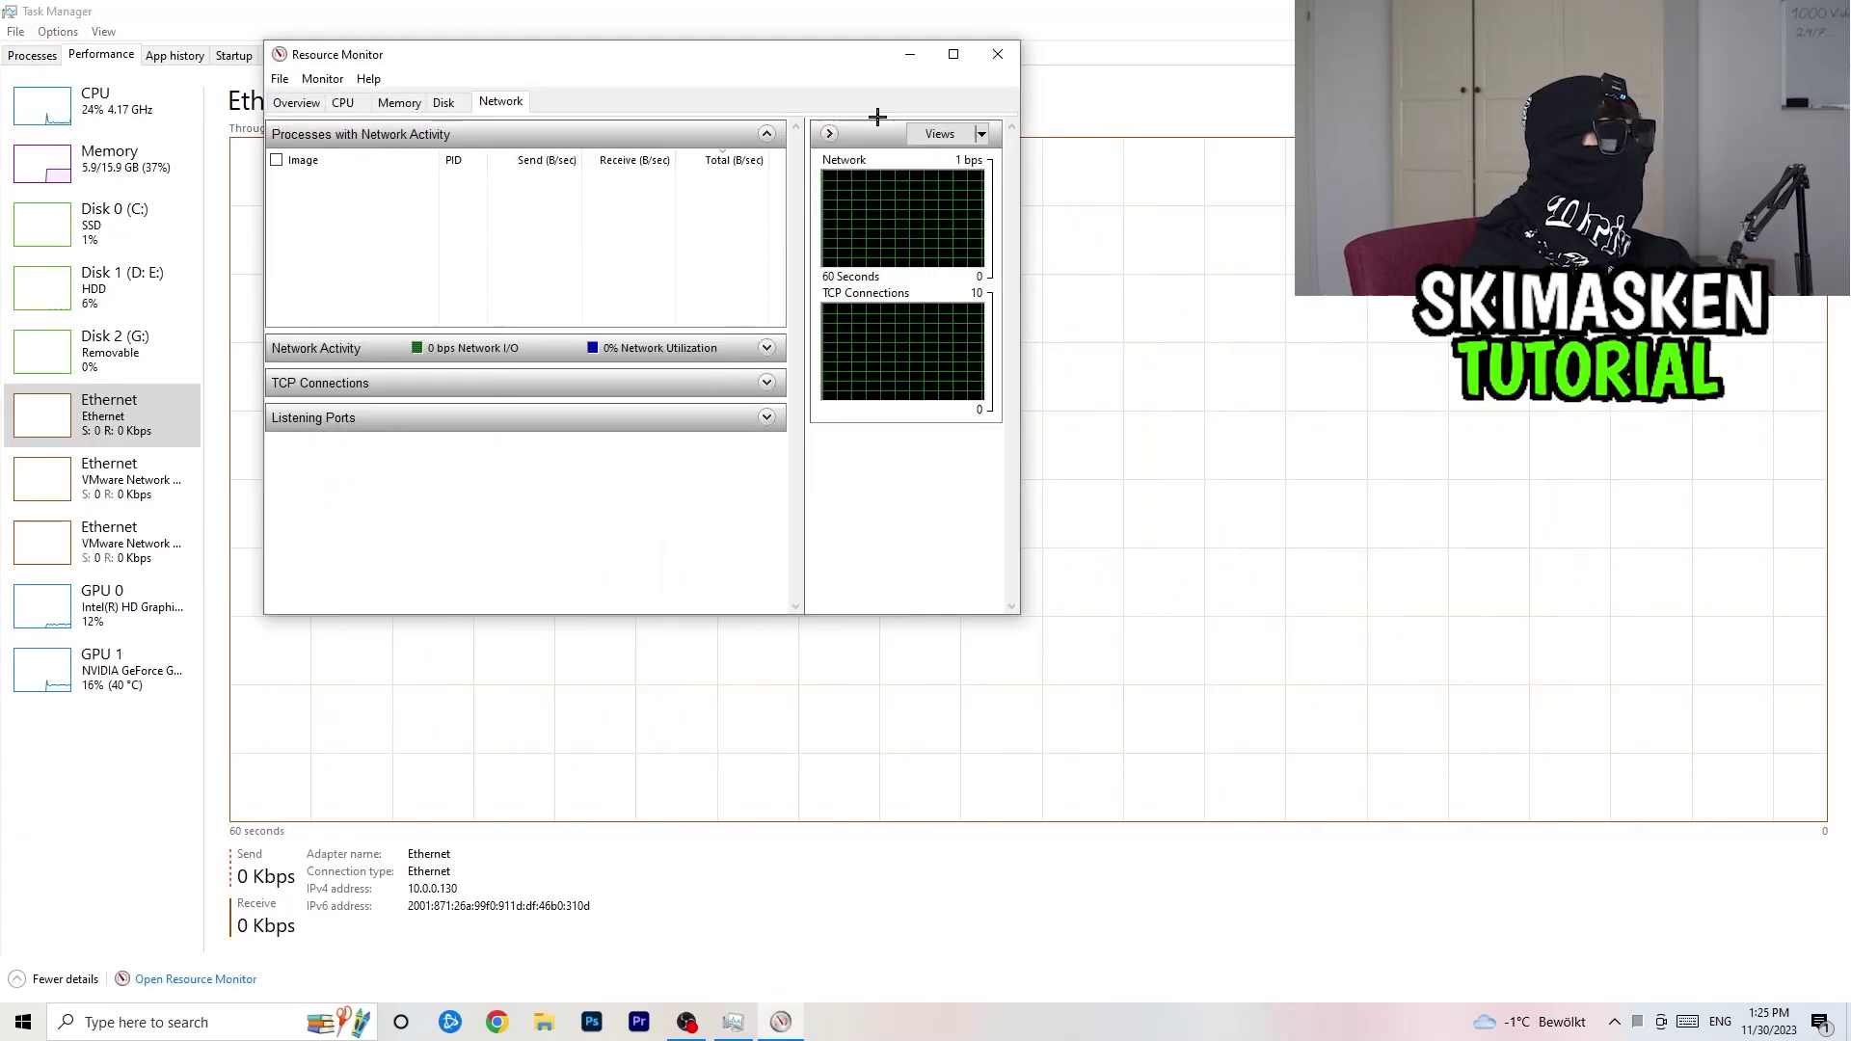
click(953, 54)
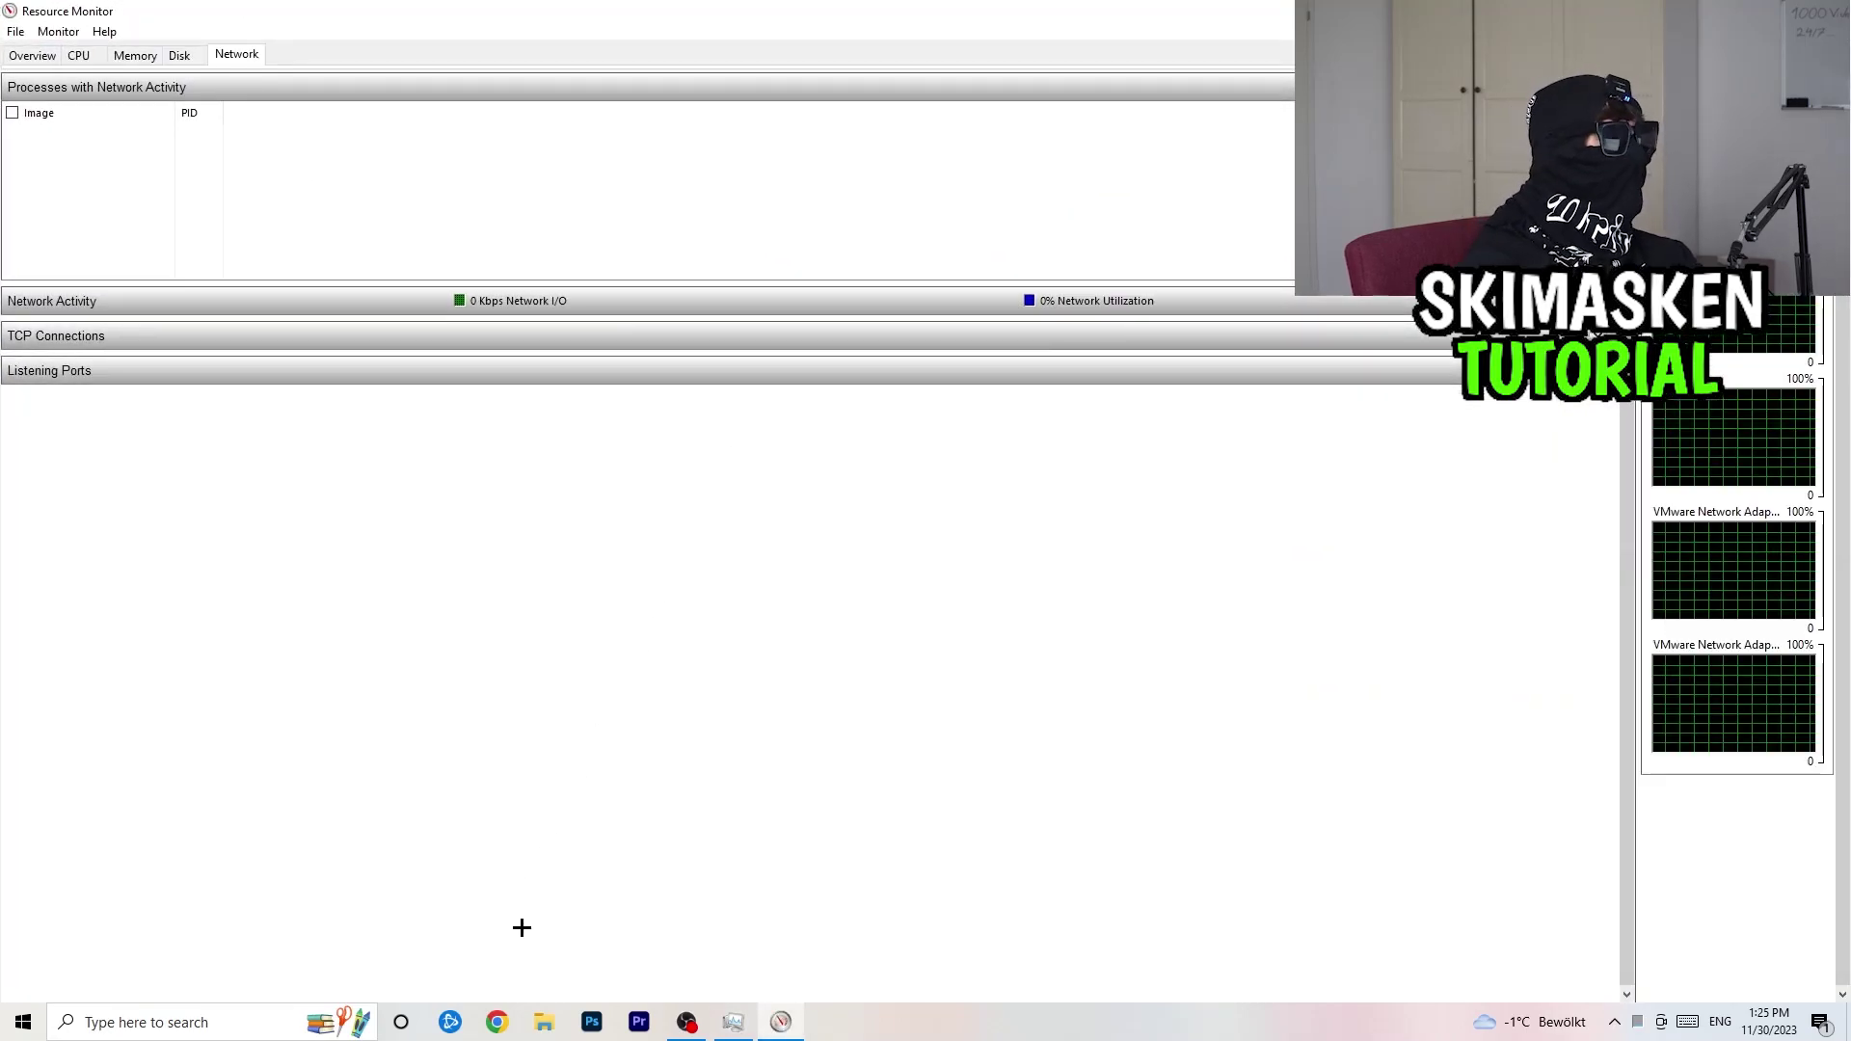
click(34, 54)
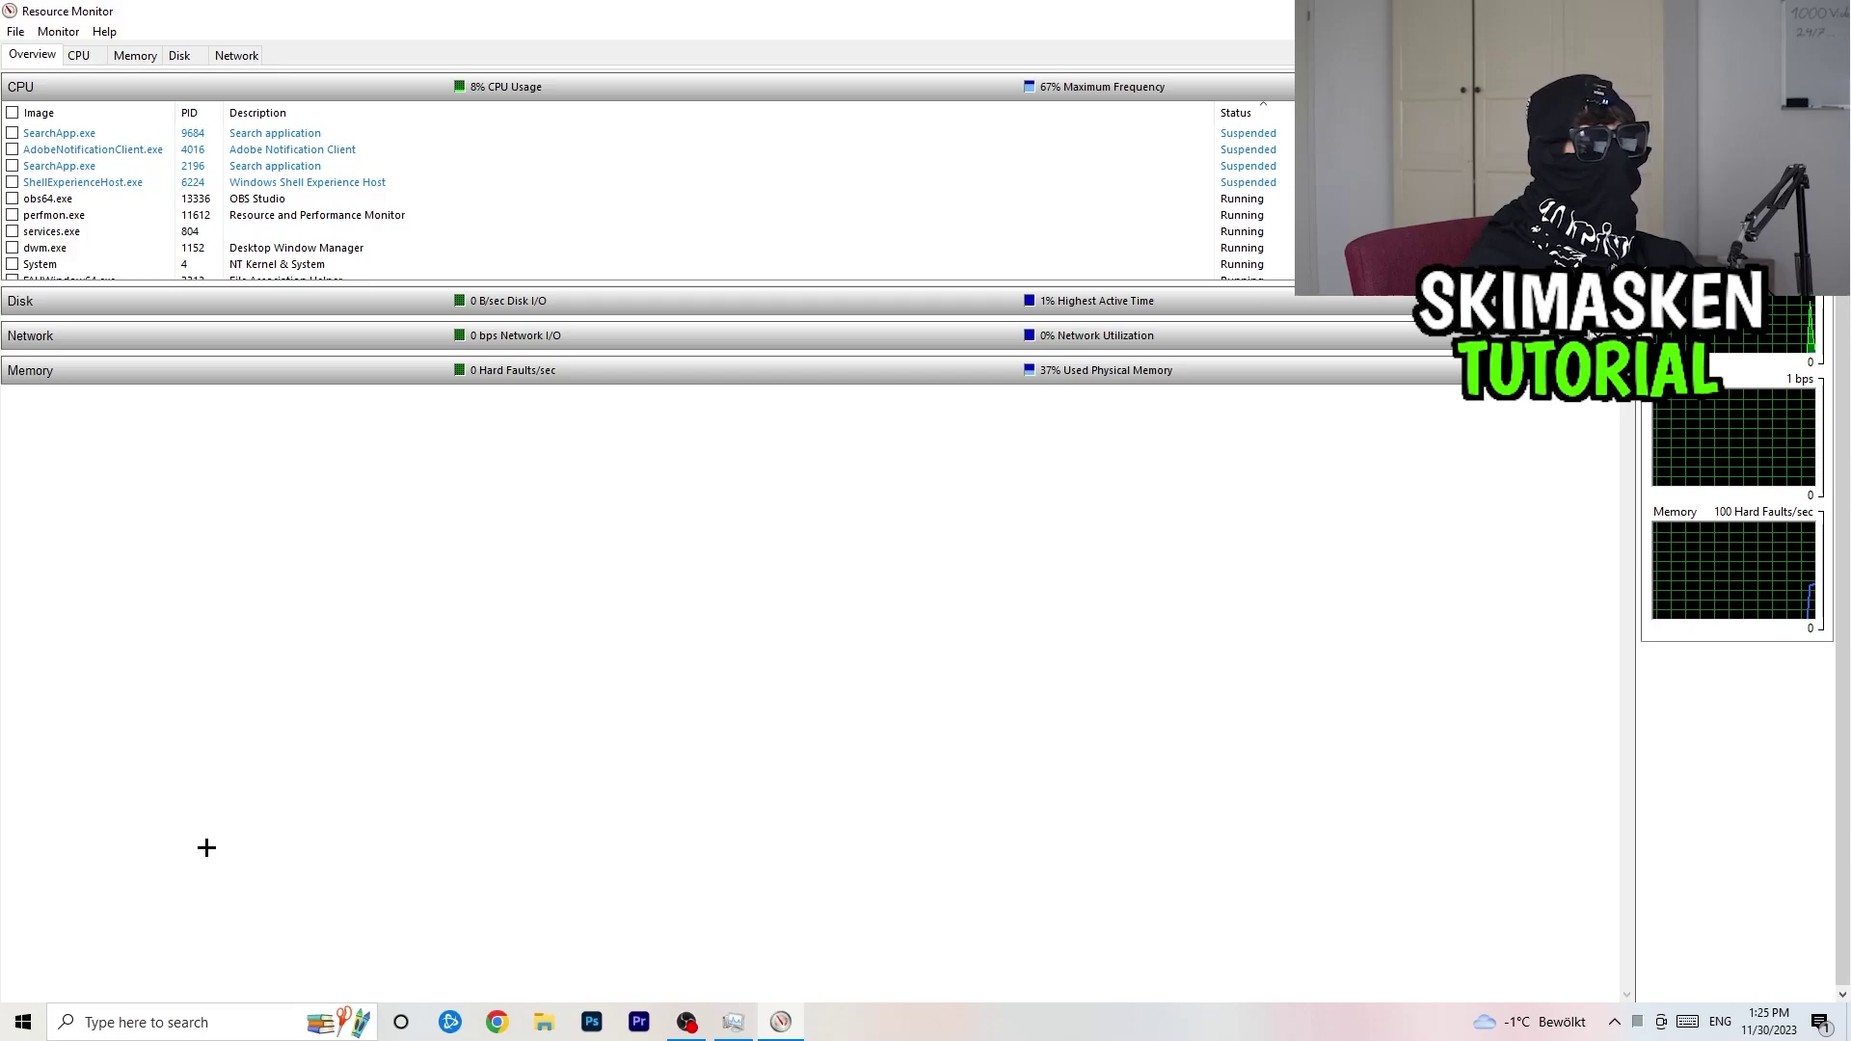
click(240, 50)
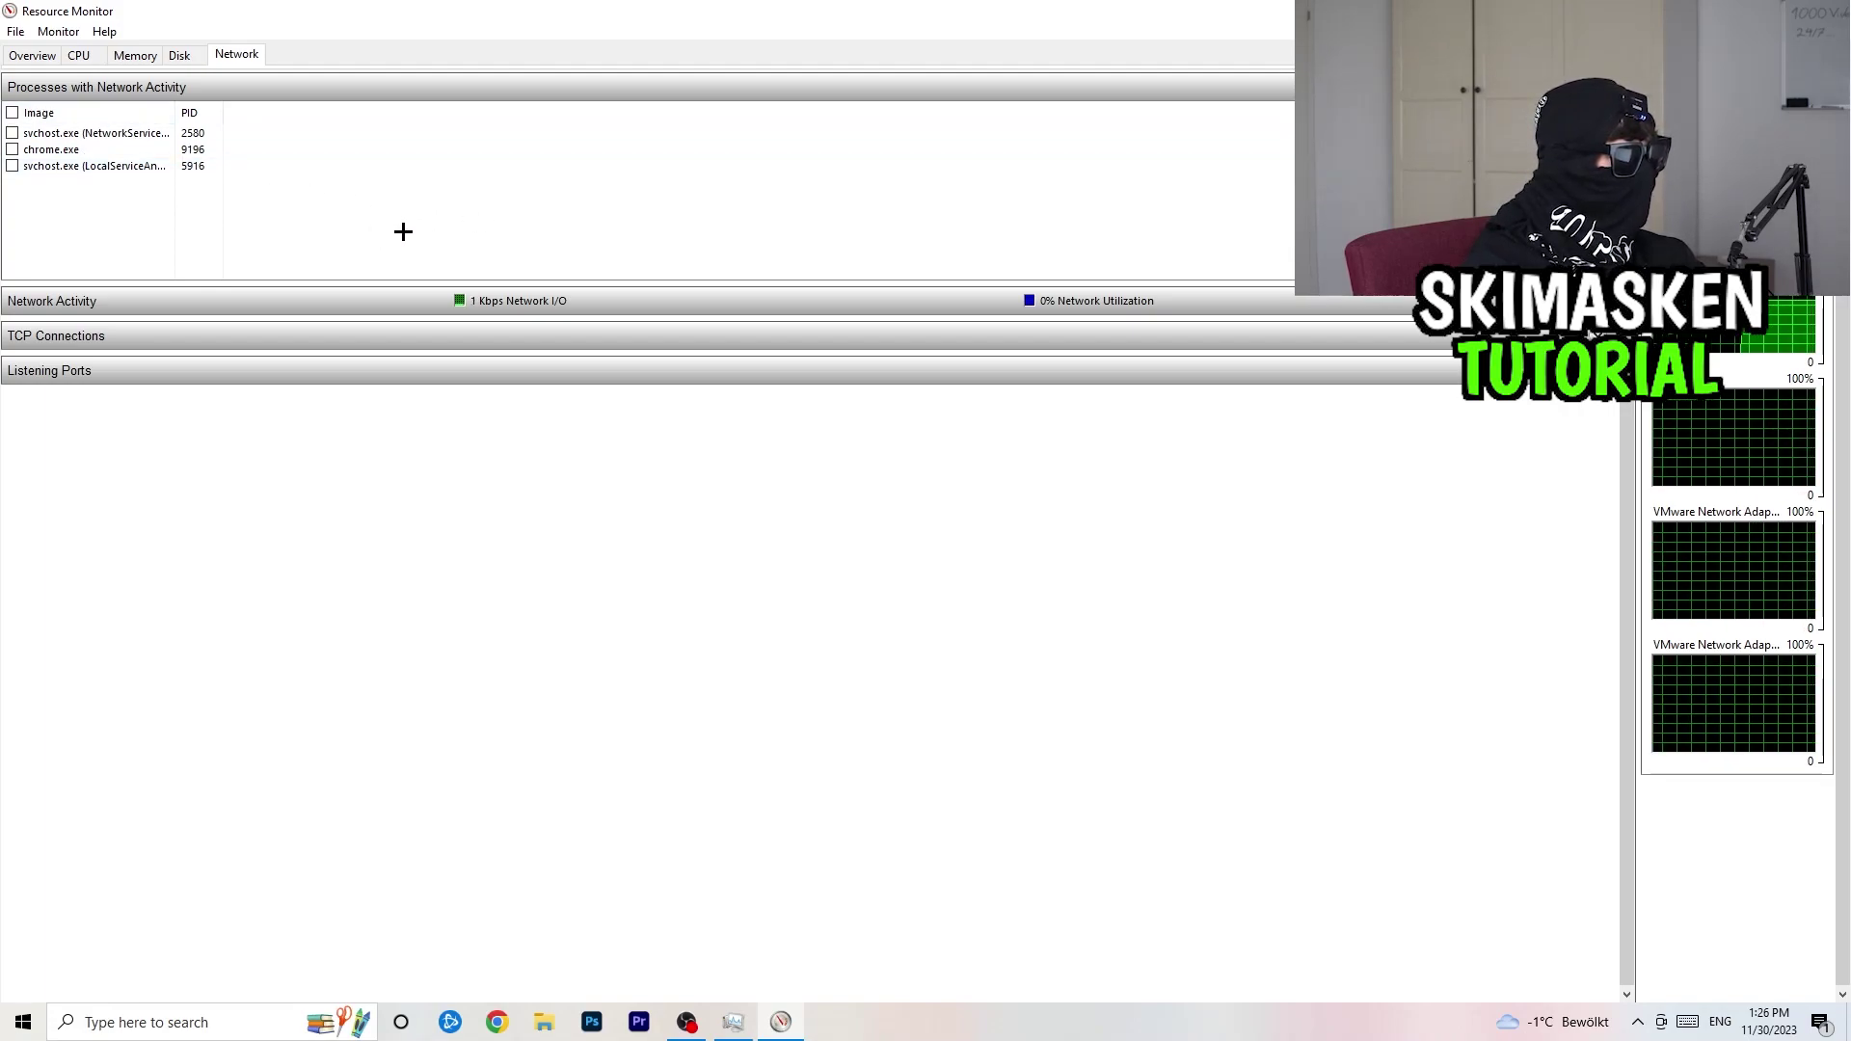
- Bring up the End Process options for the first network-active process without ending it, and close Resource Monitor and Task Manager
click(87, 132)
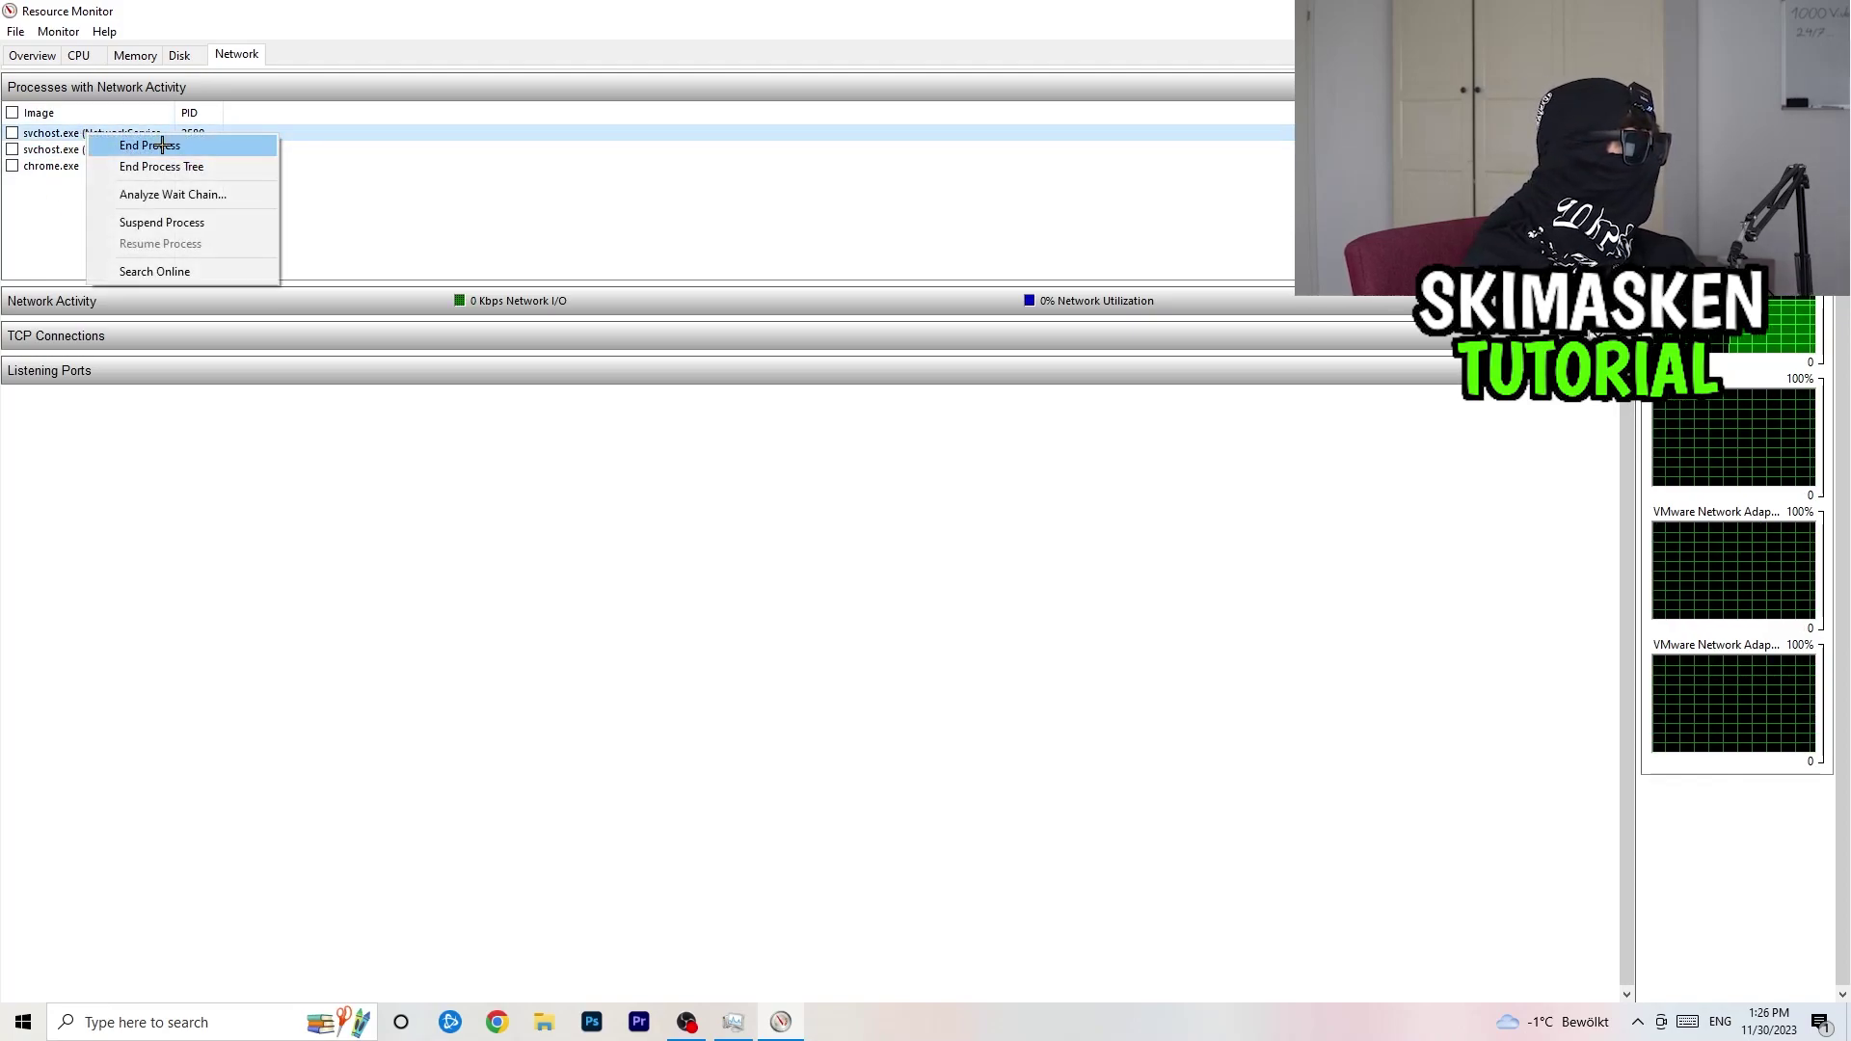
click(1153, 445)
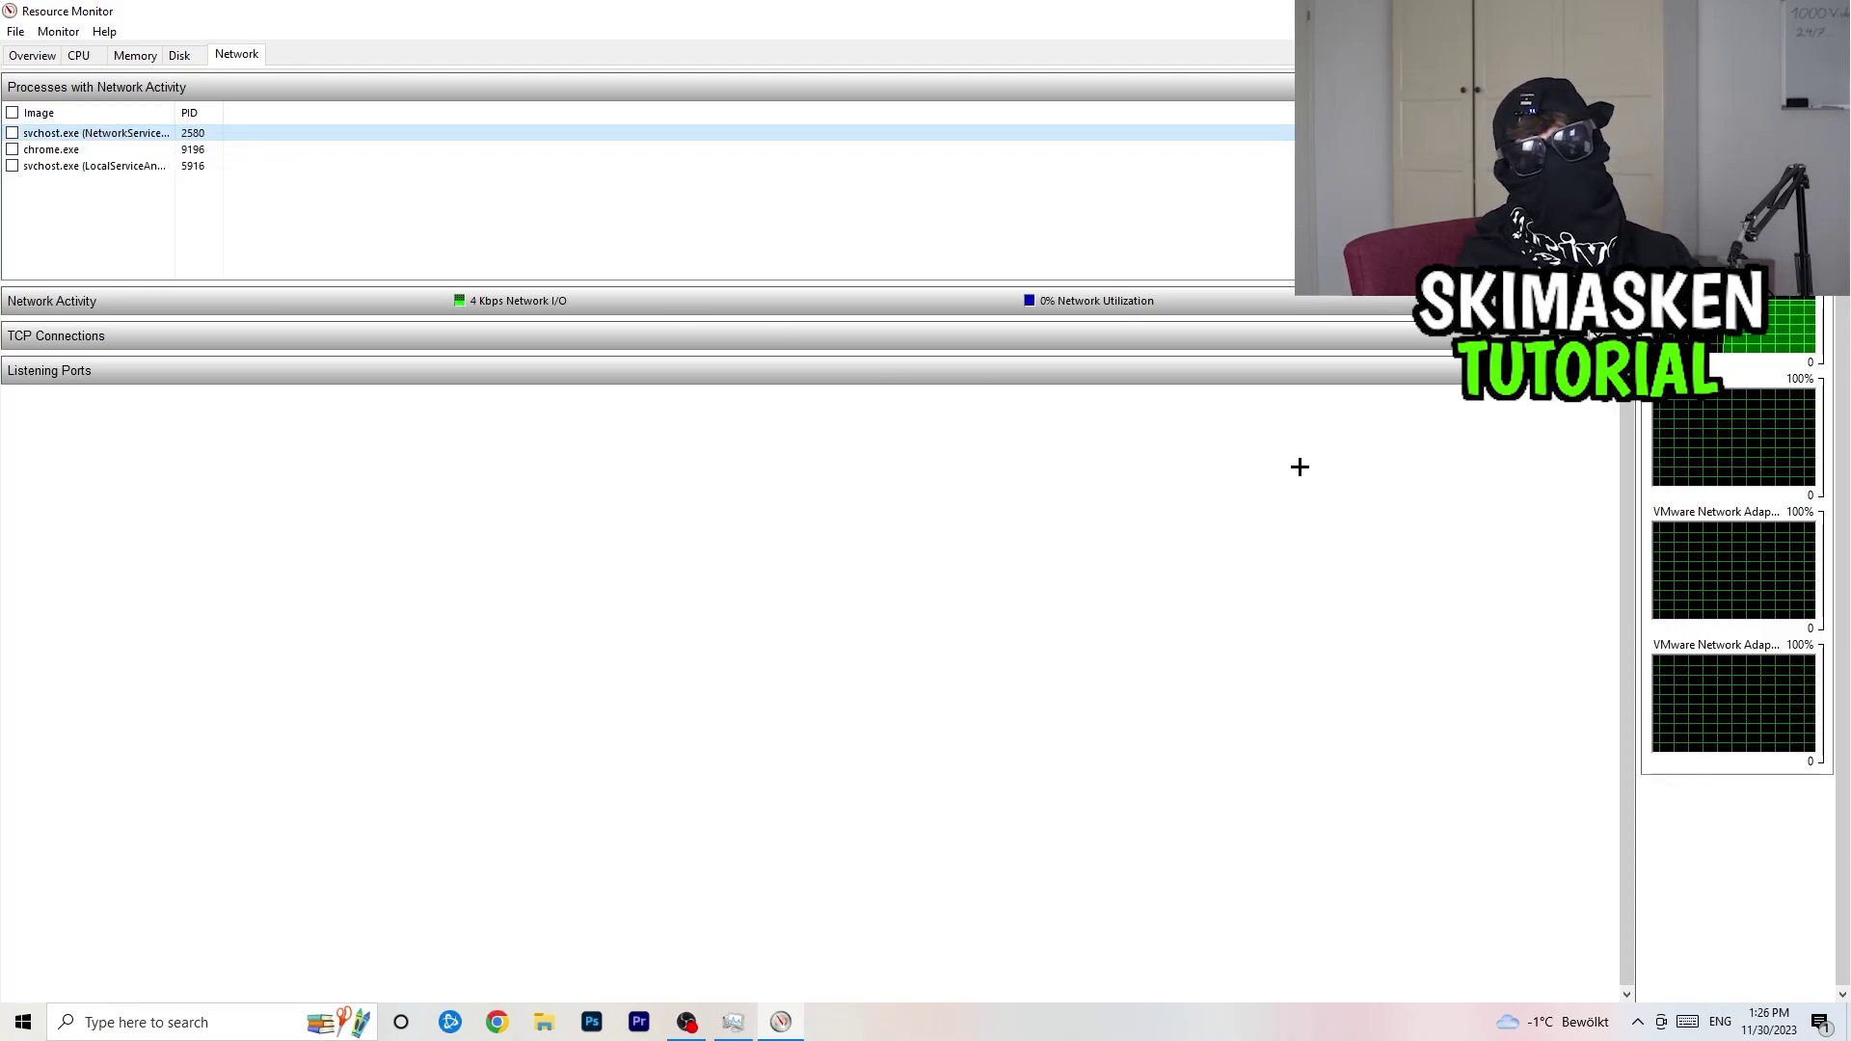
right_click(116, 126)
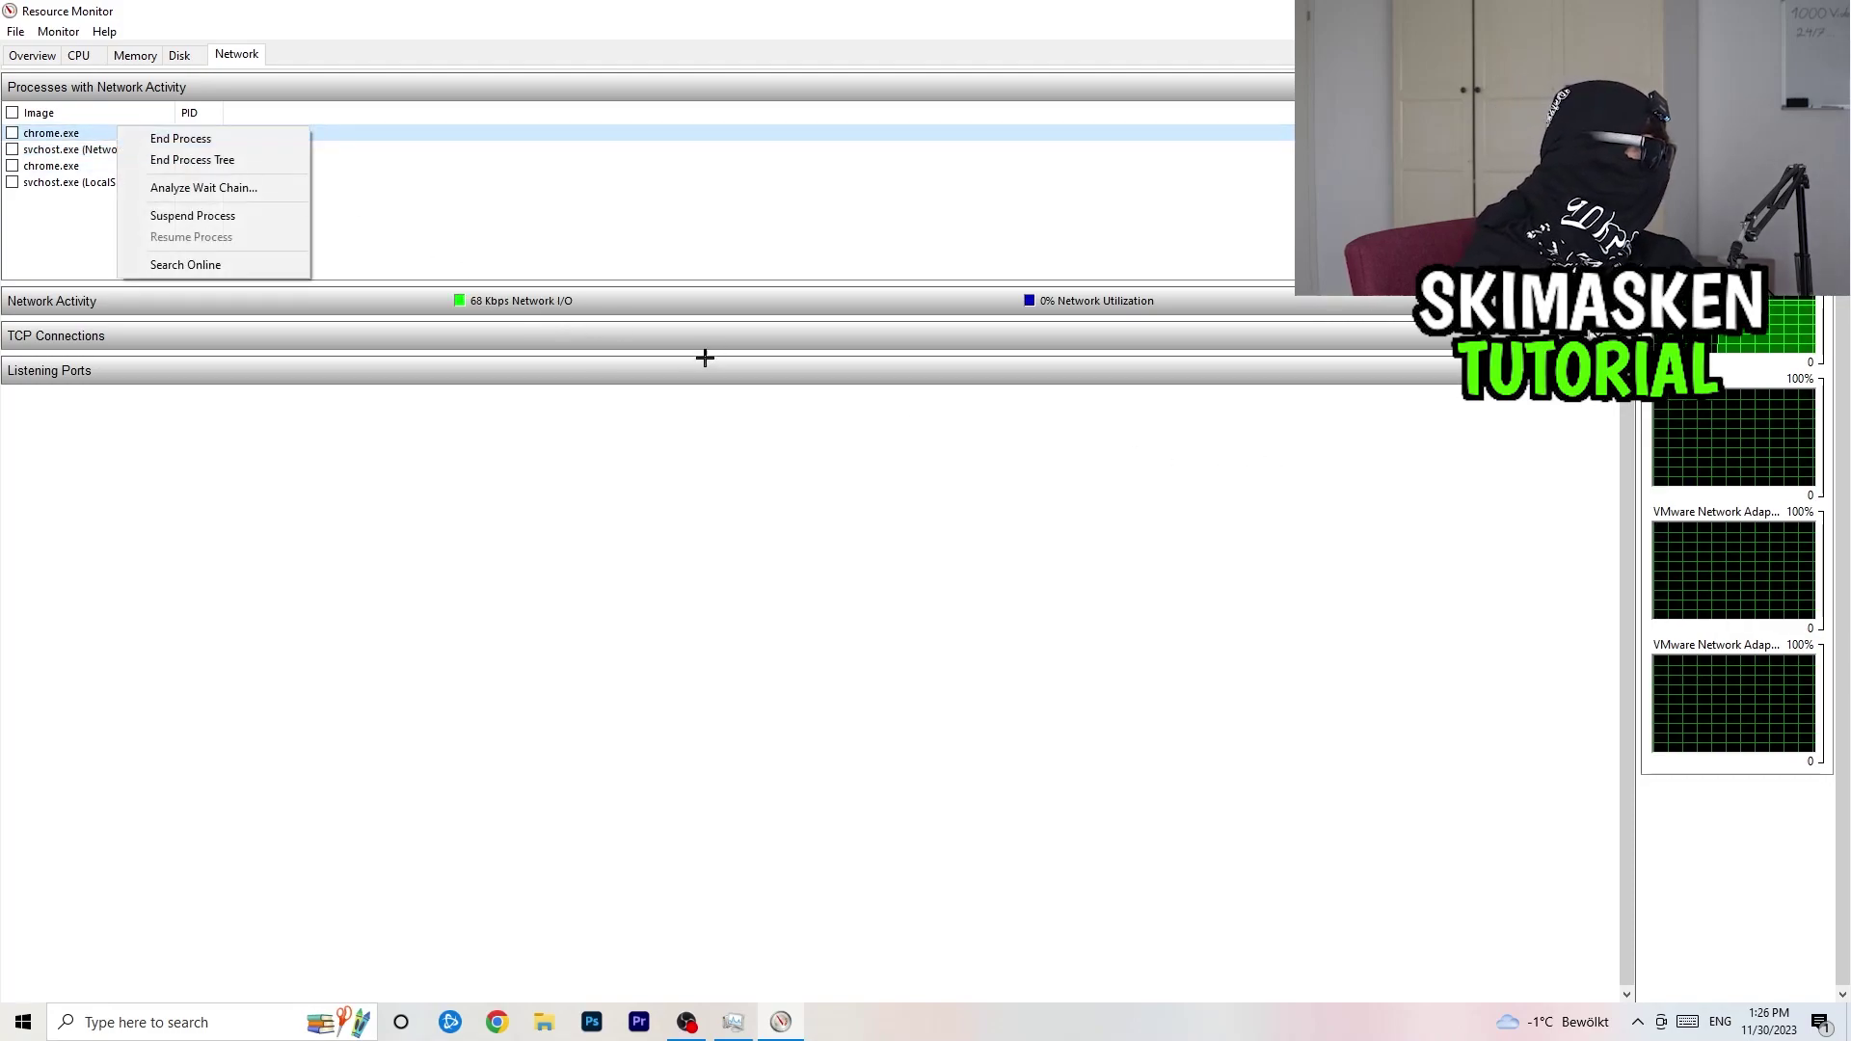
click(409, 482)
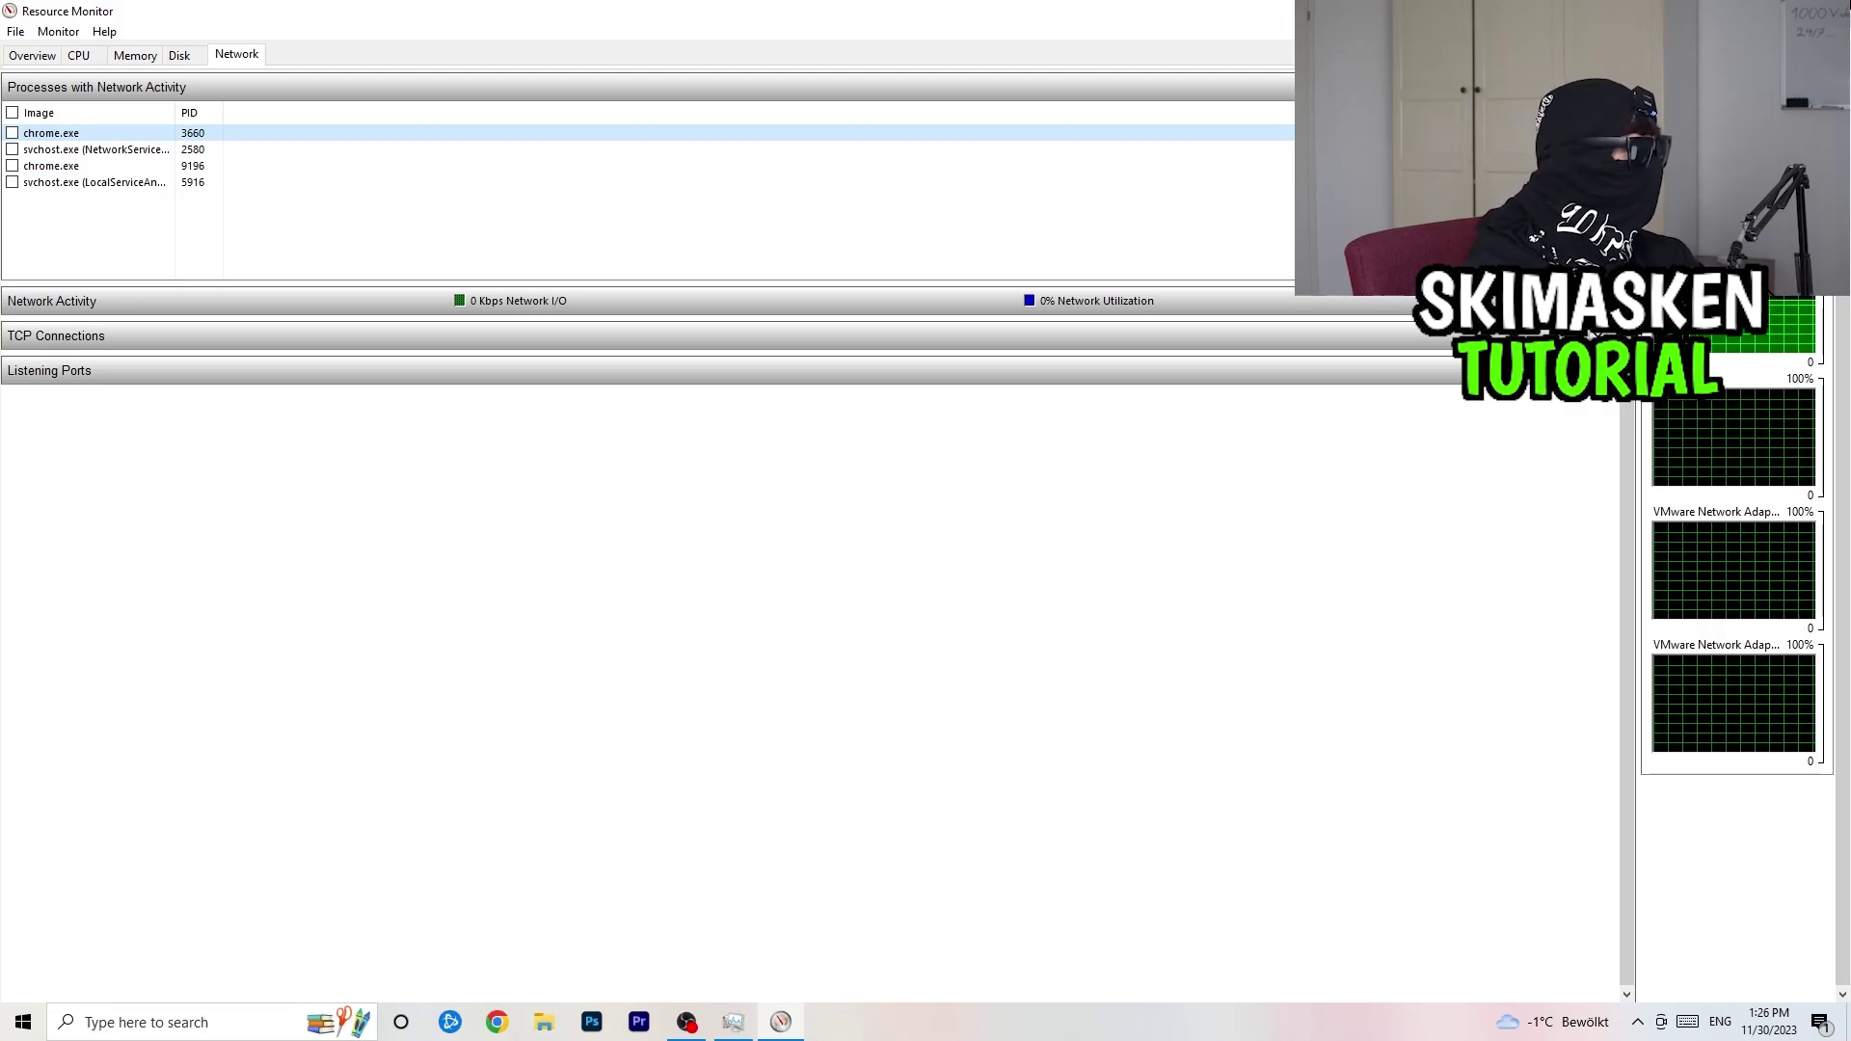
key(alt+F4)
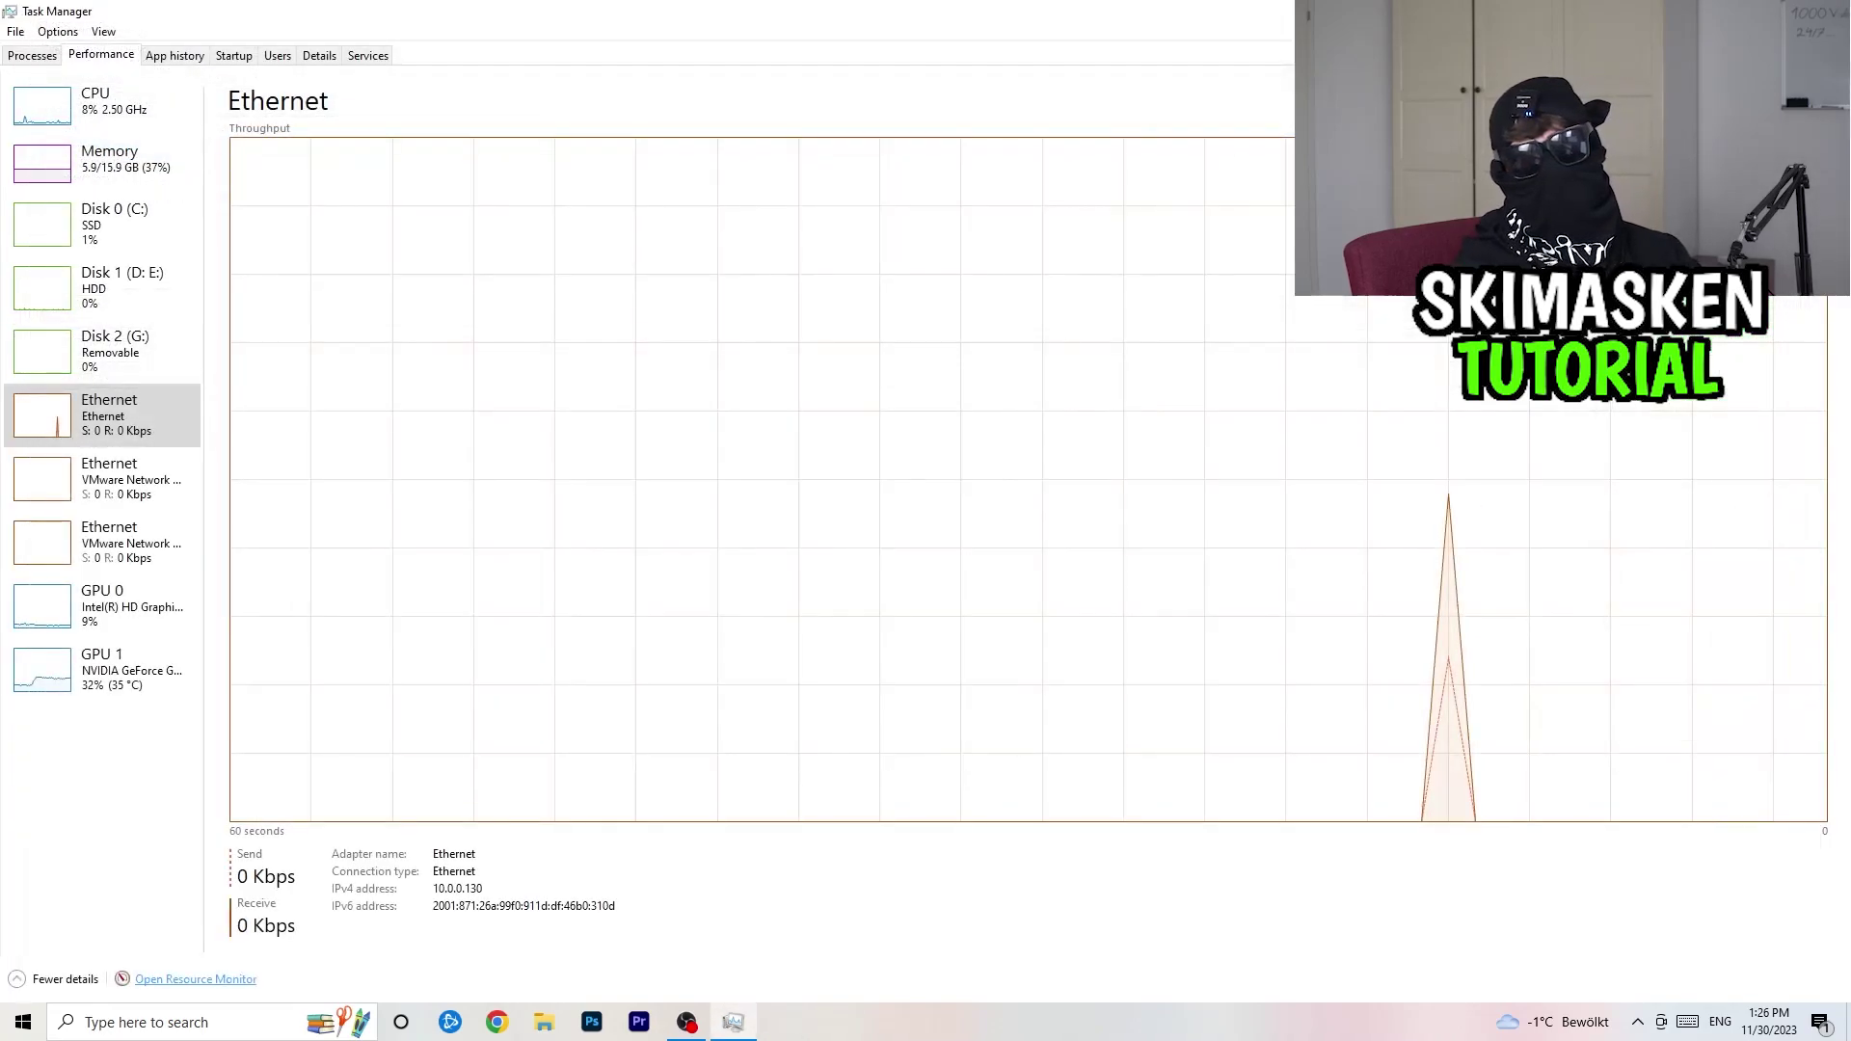
key(alt+F4)
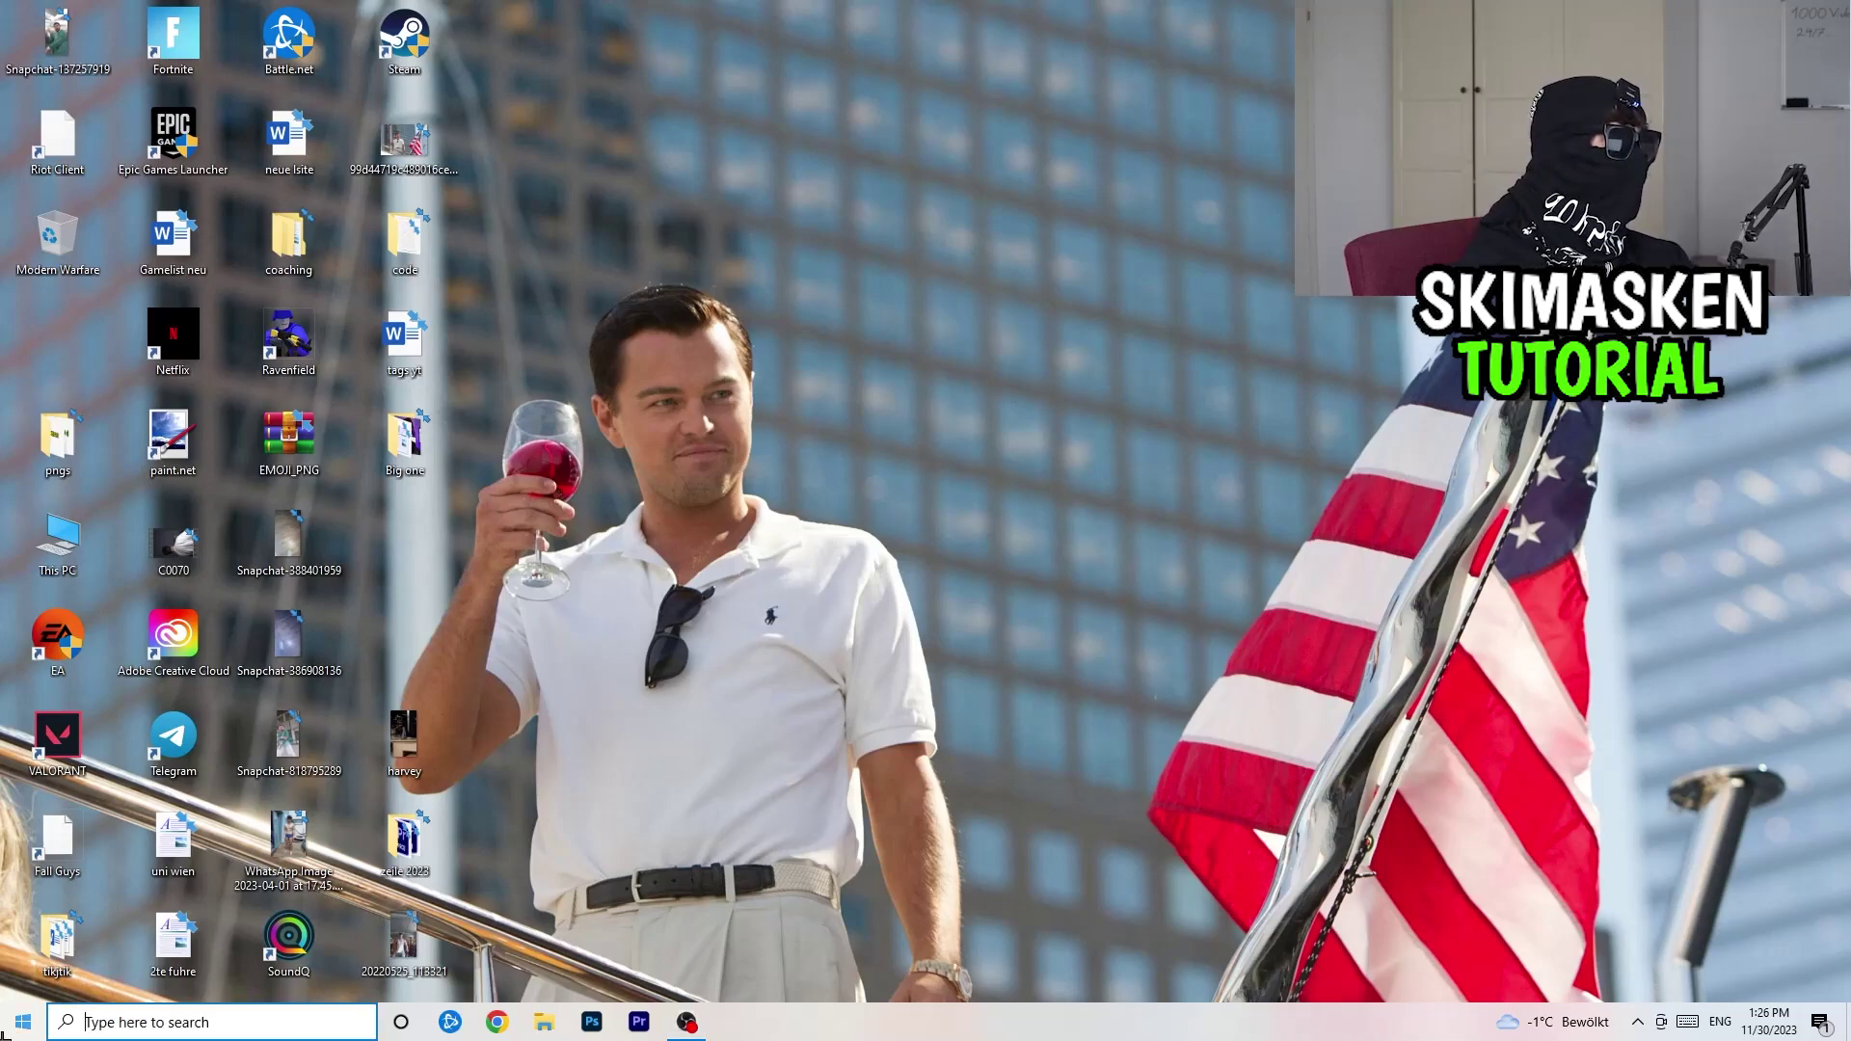
- Open Windows Settings maximised and go through Network & Internet to the adapter options
click(7, 1030)
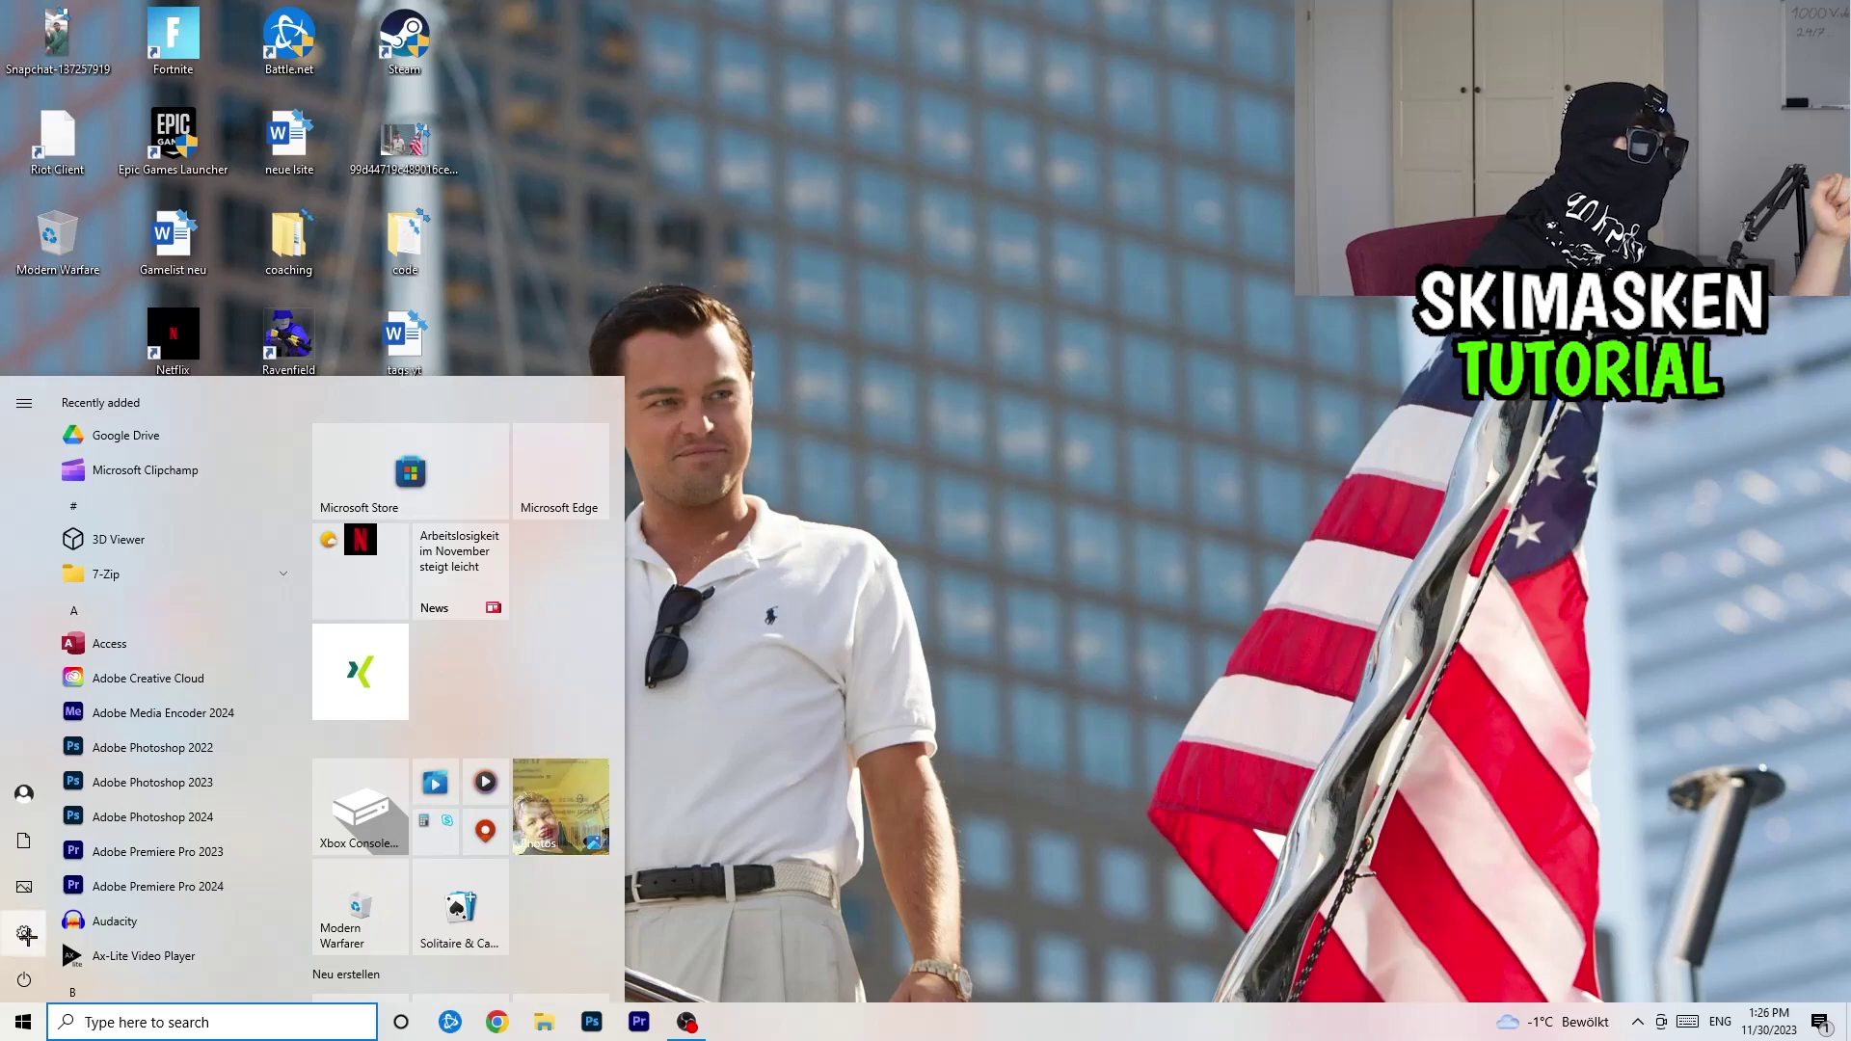
click(26, 933)
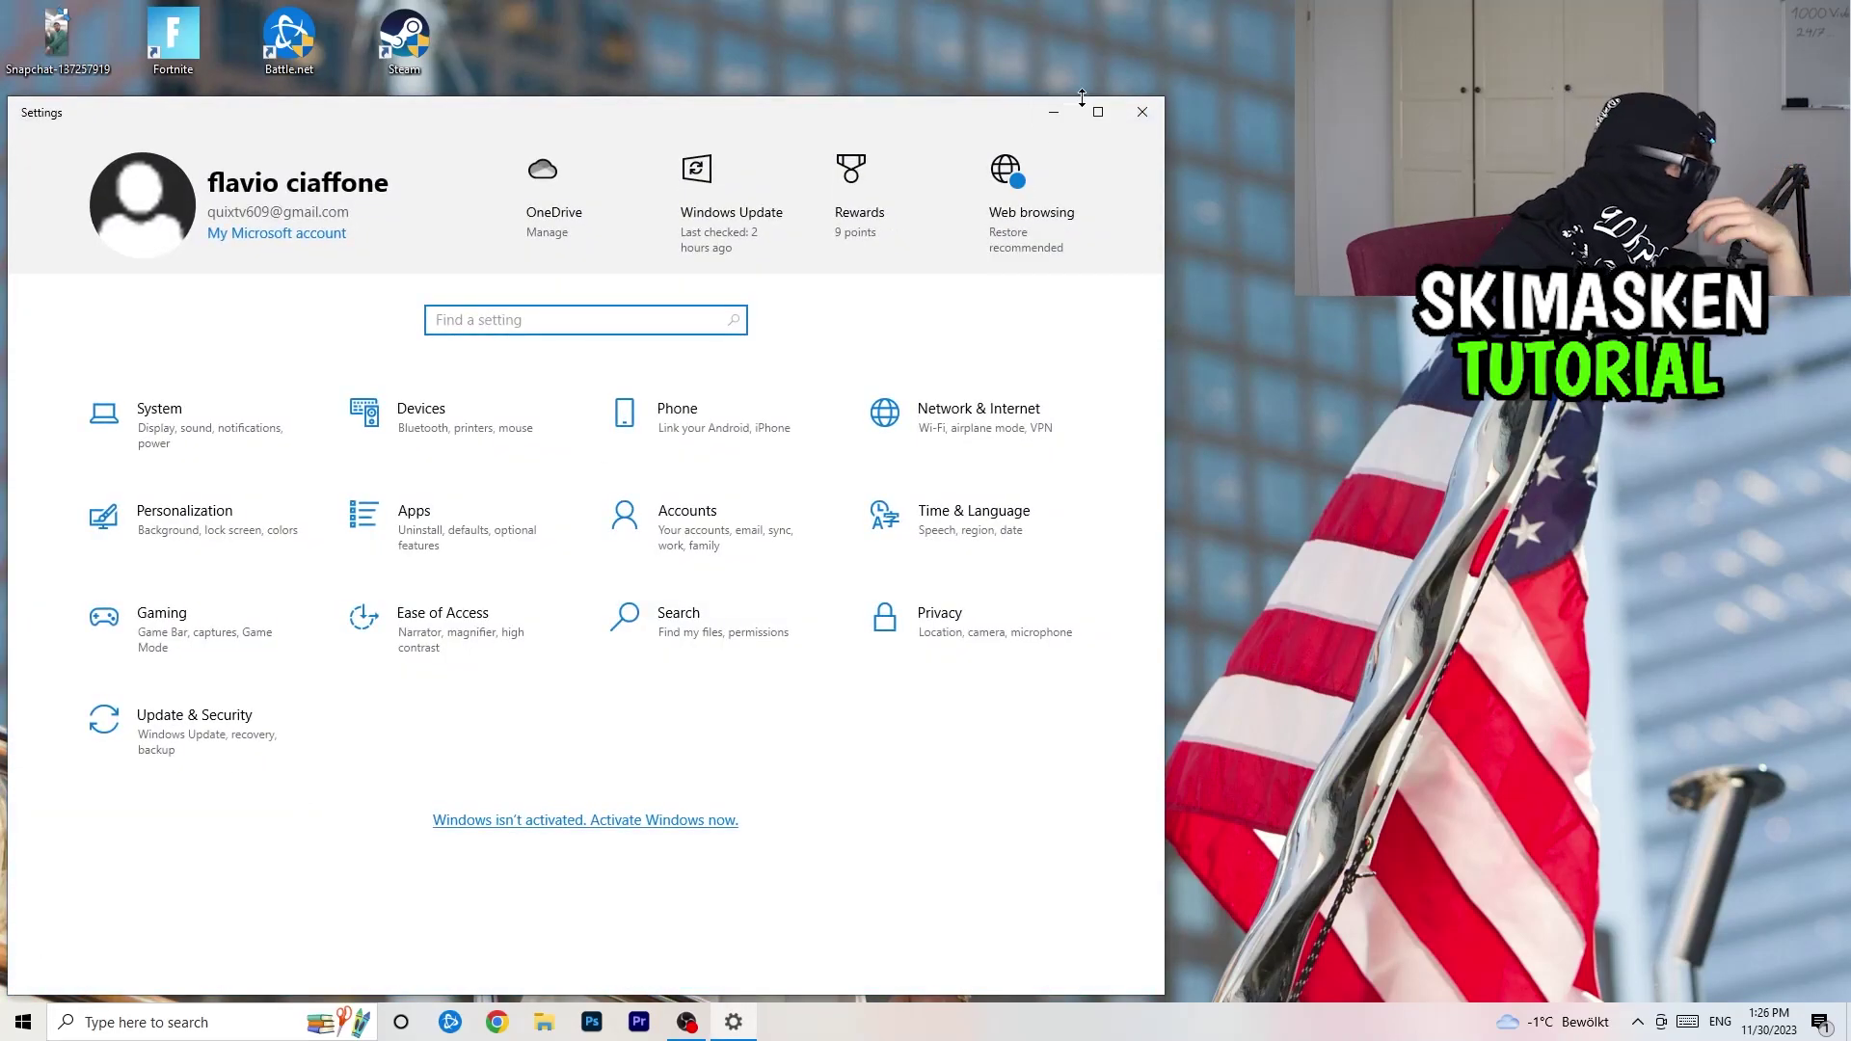
key(super+Up)
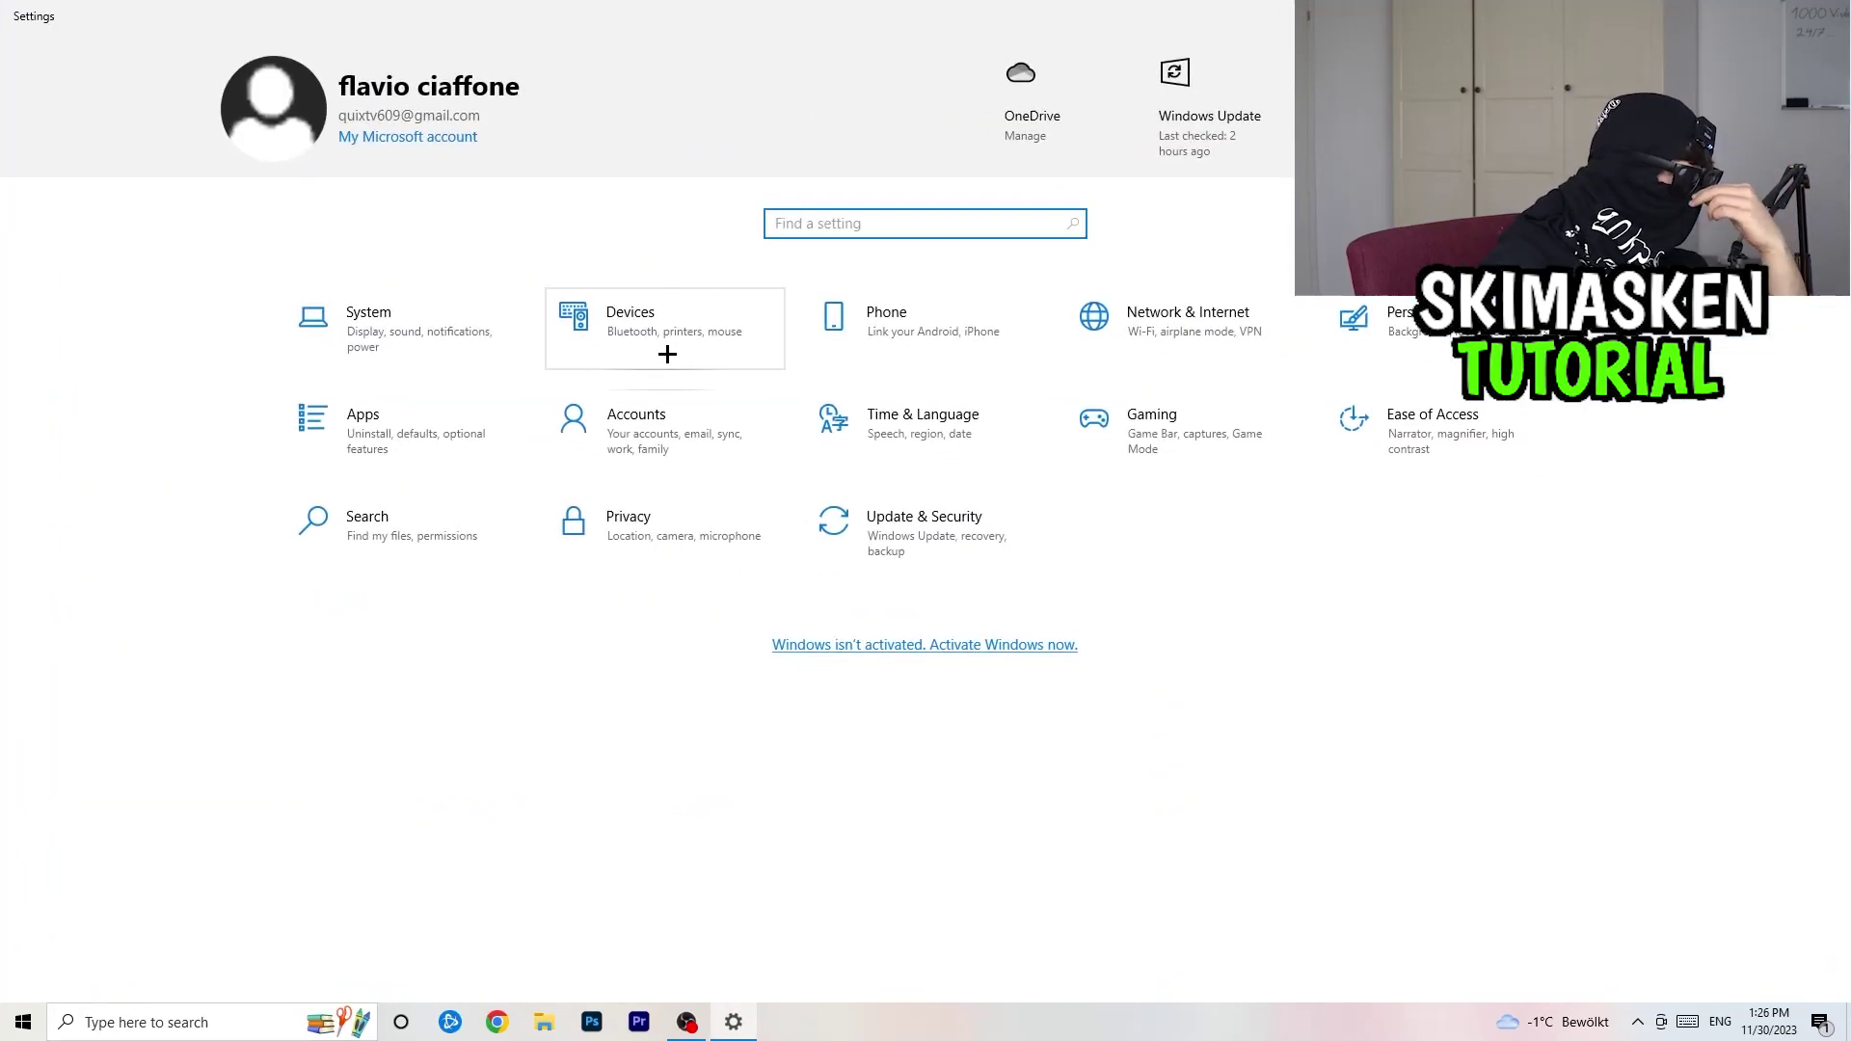
click(1154, 318)
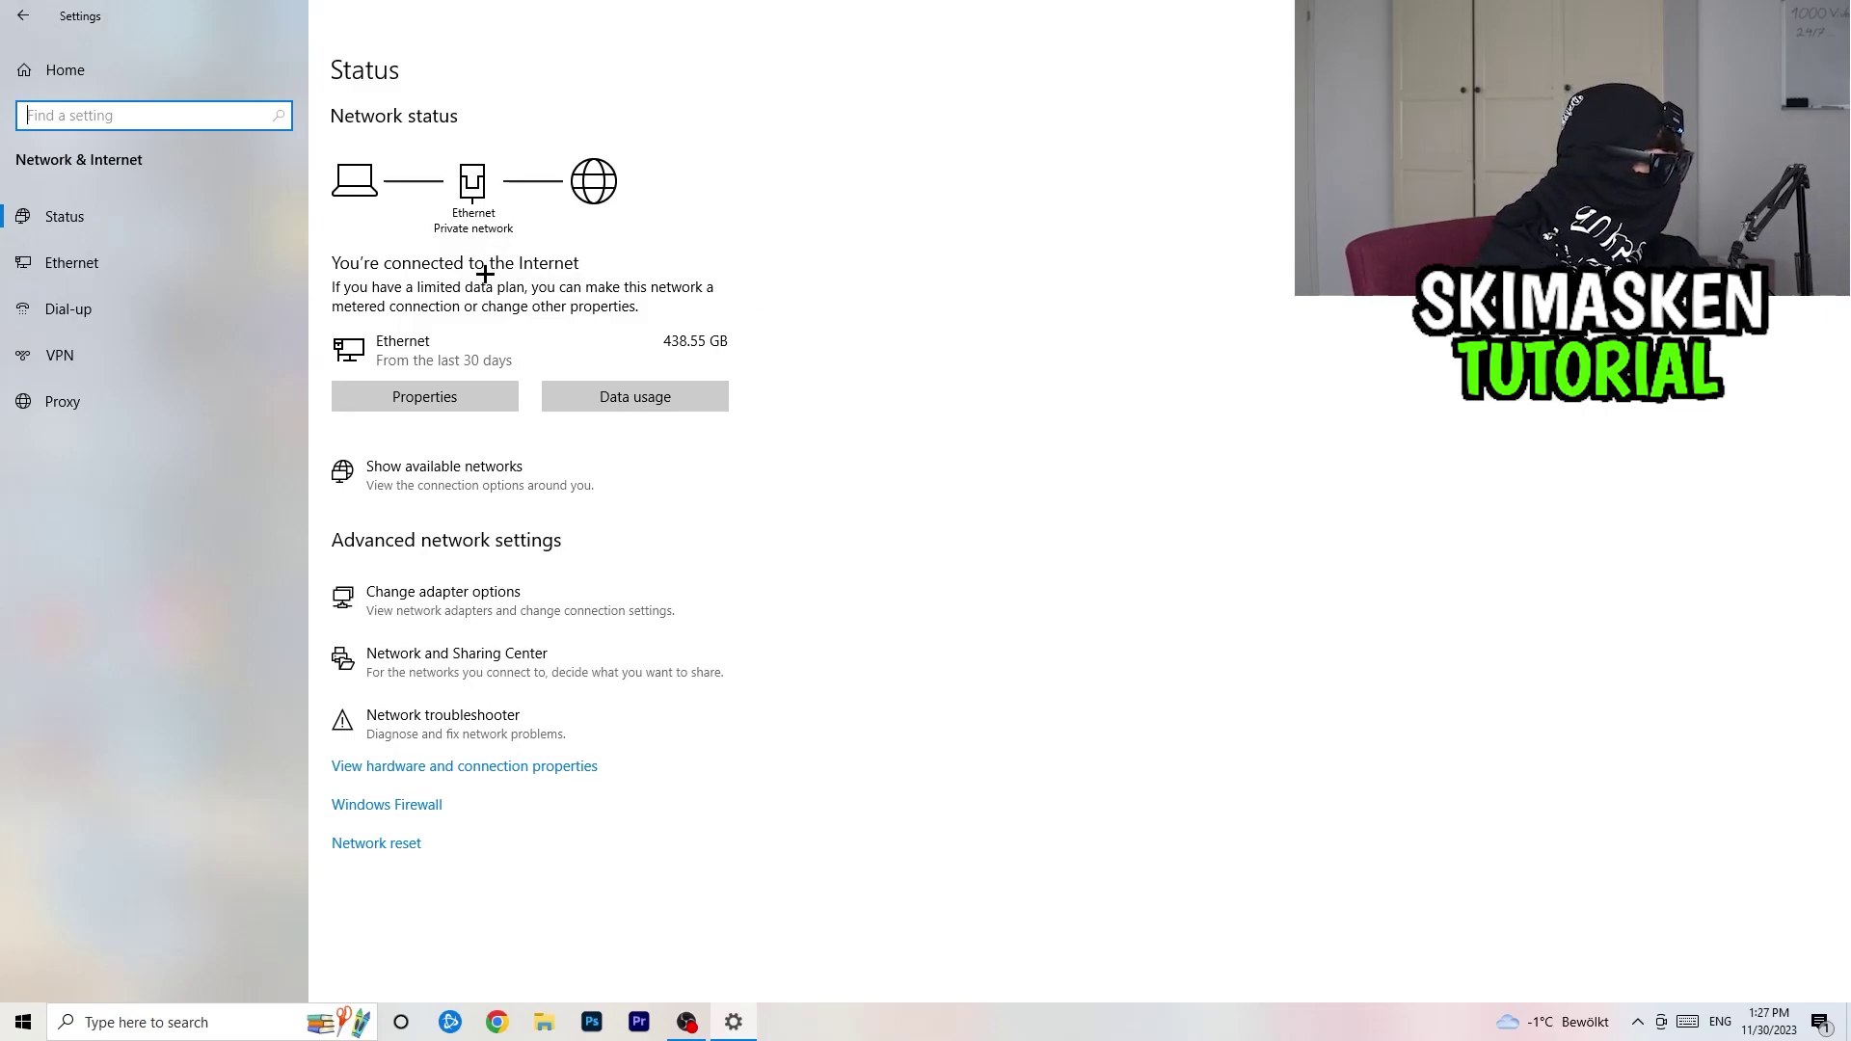
click(474, 592)
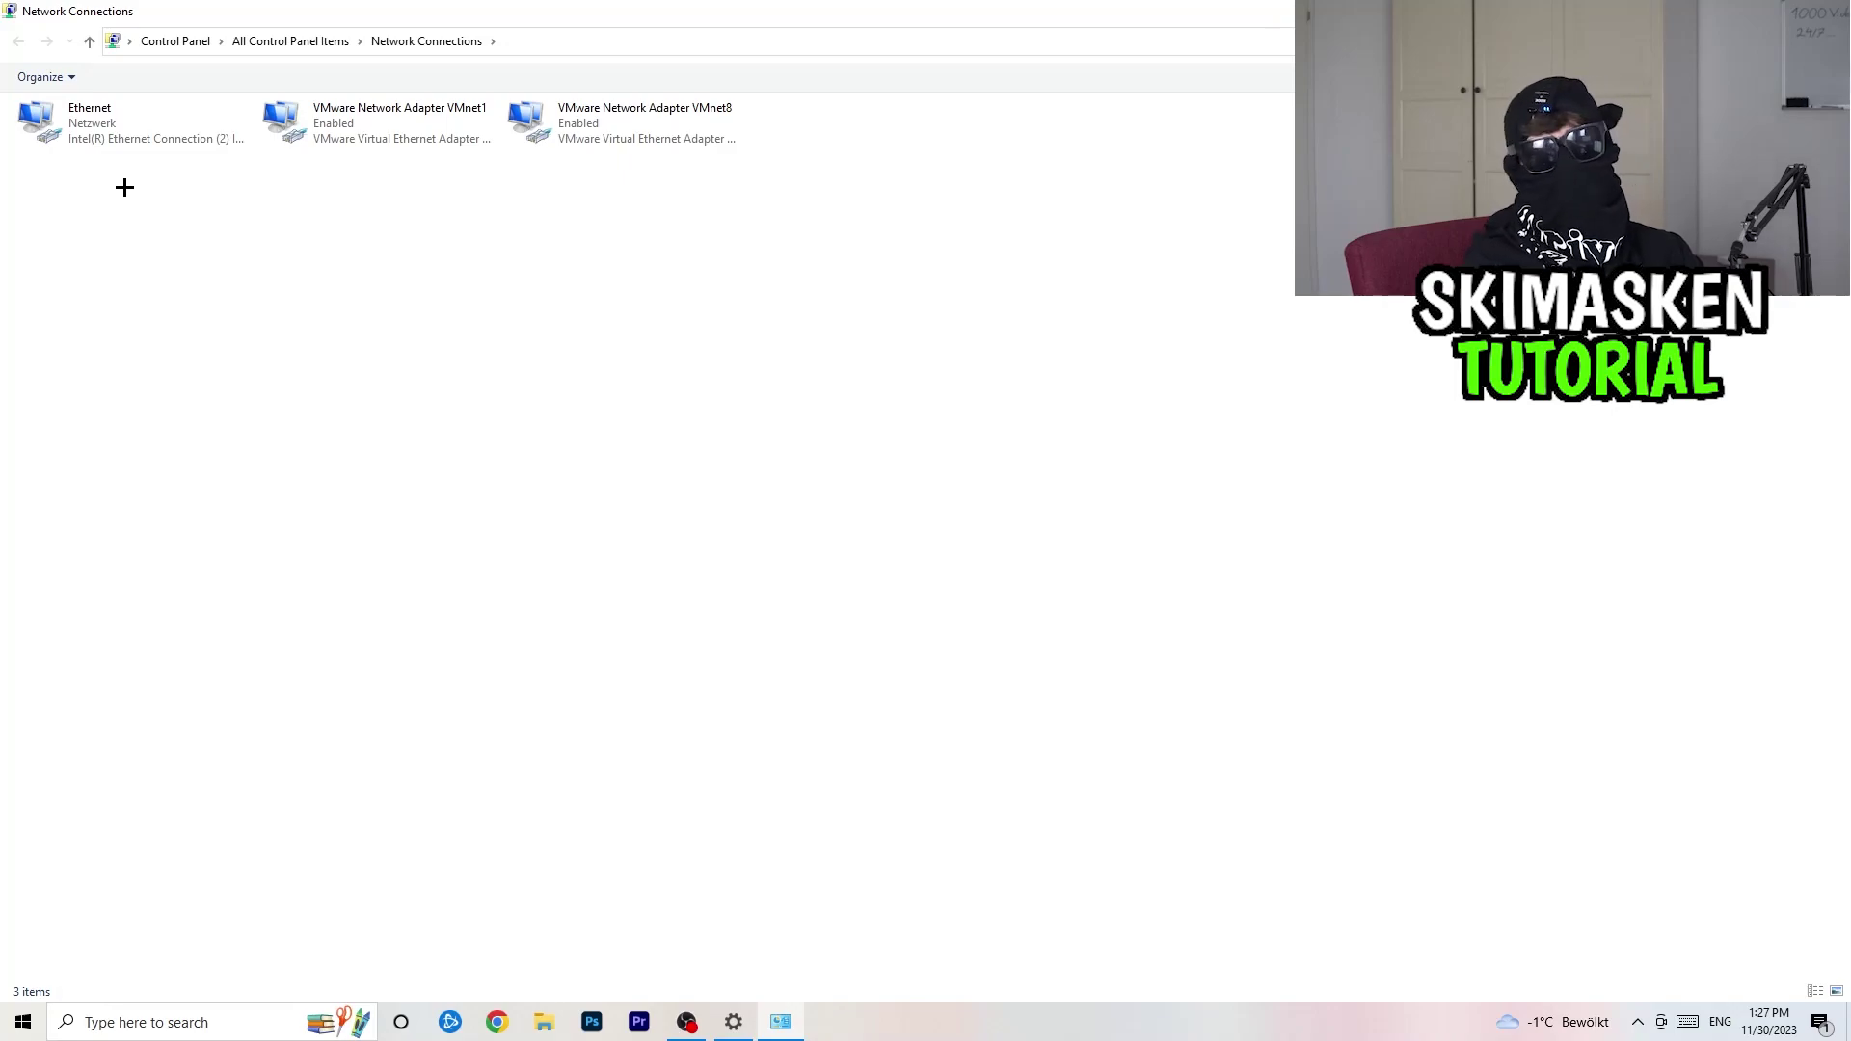
- Disable and re-enable the Ethernet network adapter, and close the Network Connections window
right_click(143, 126)
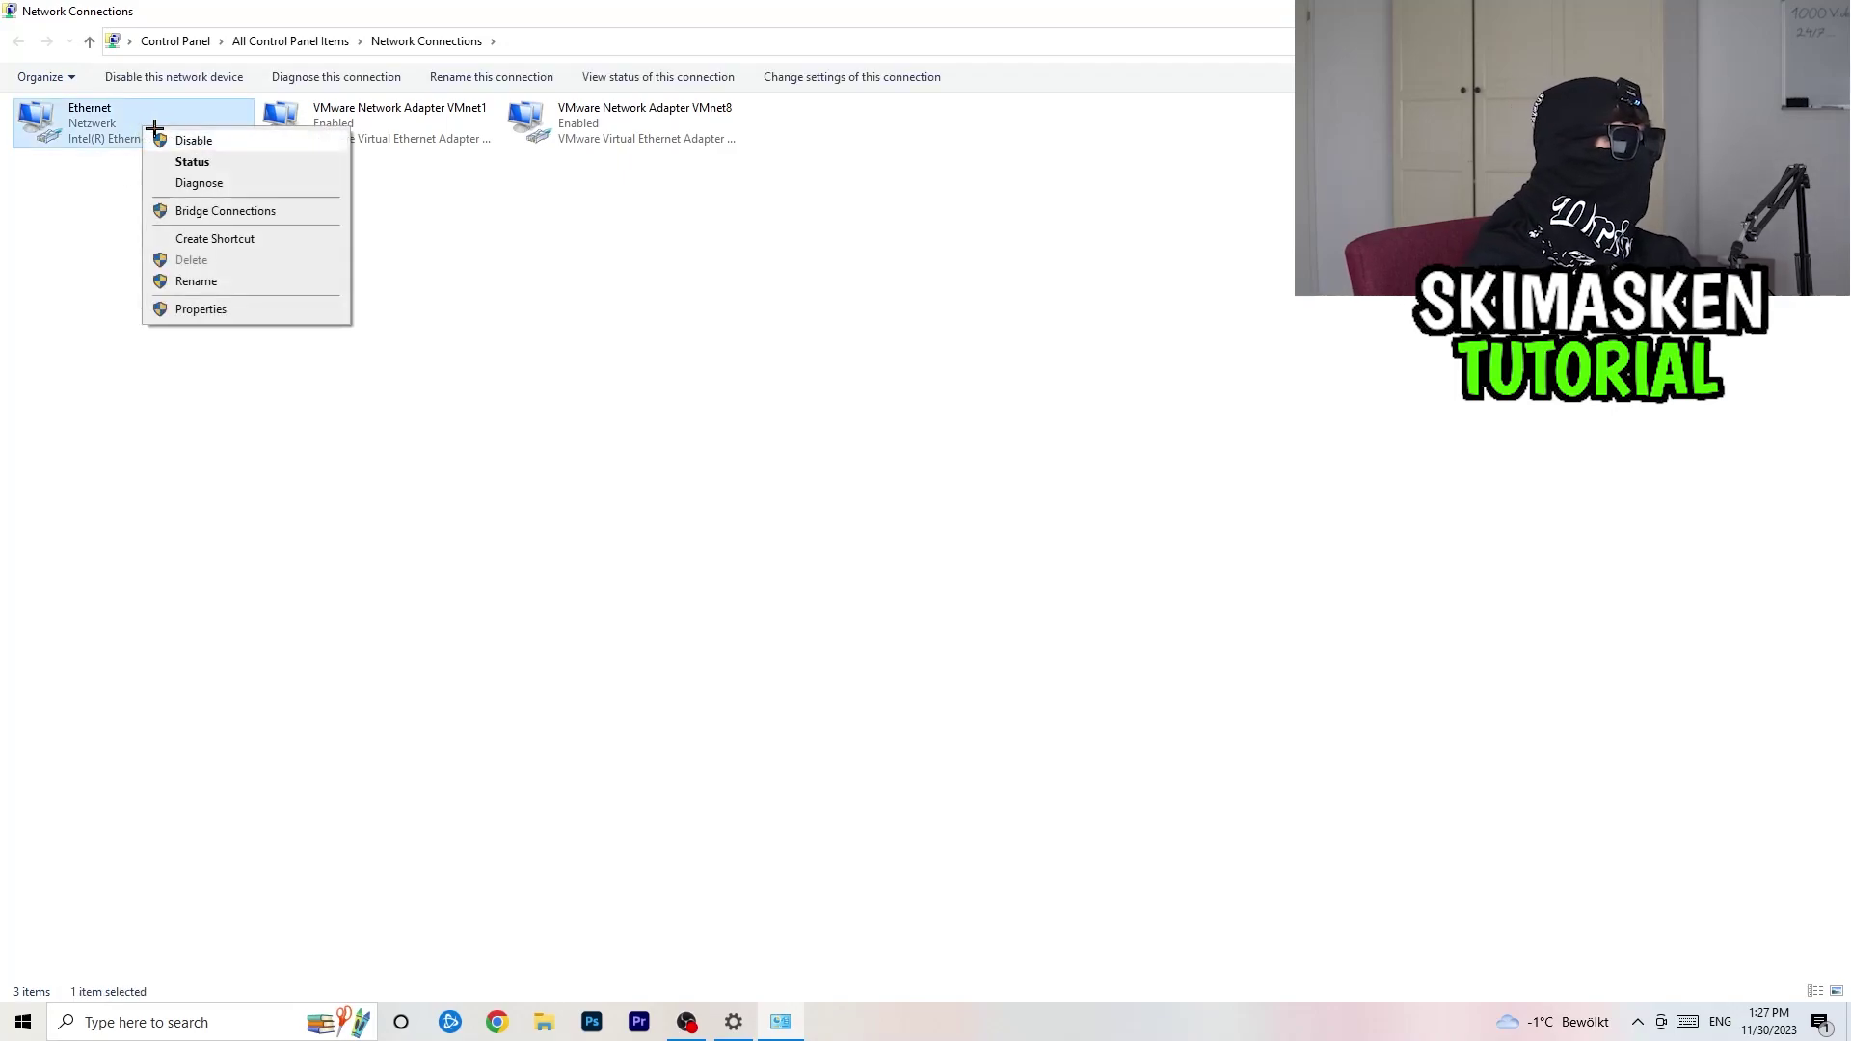
click(194, 142)
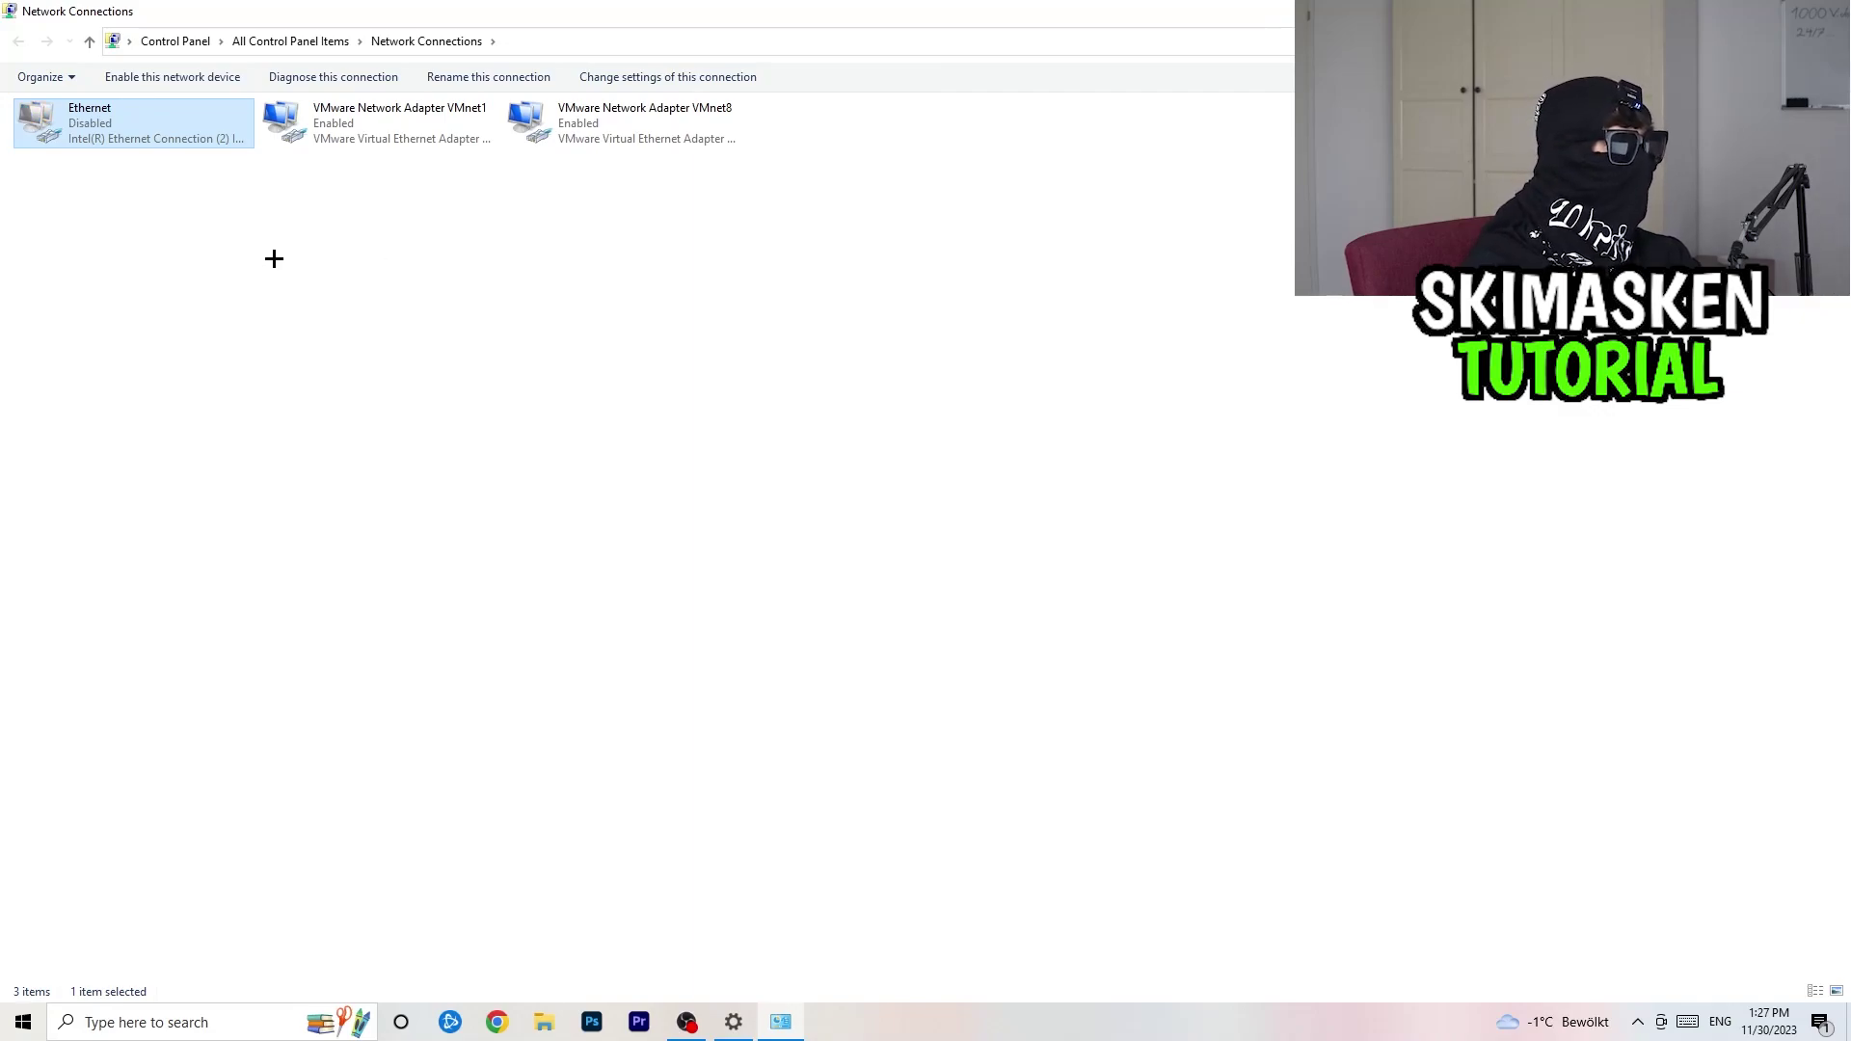
right_click(148, 118)
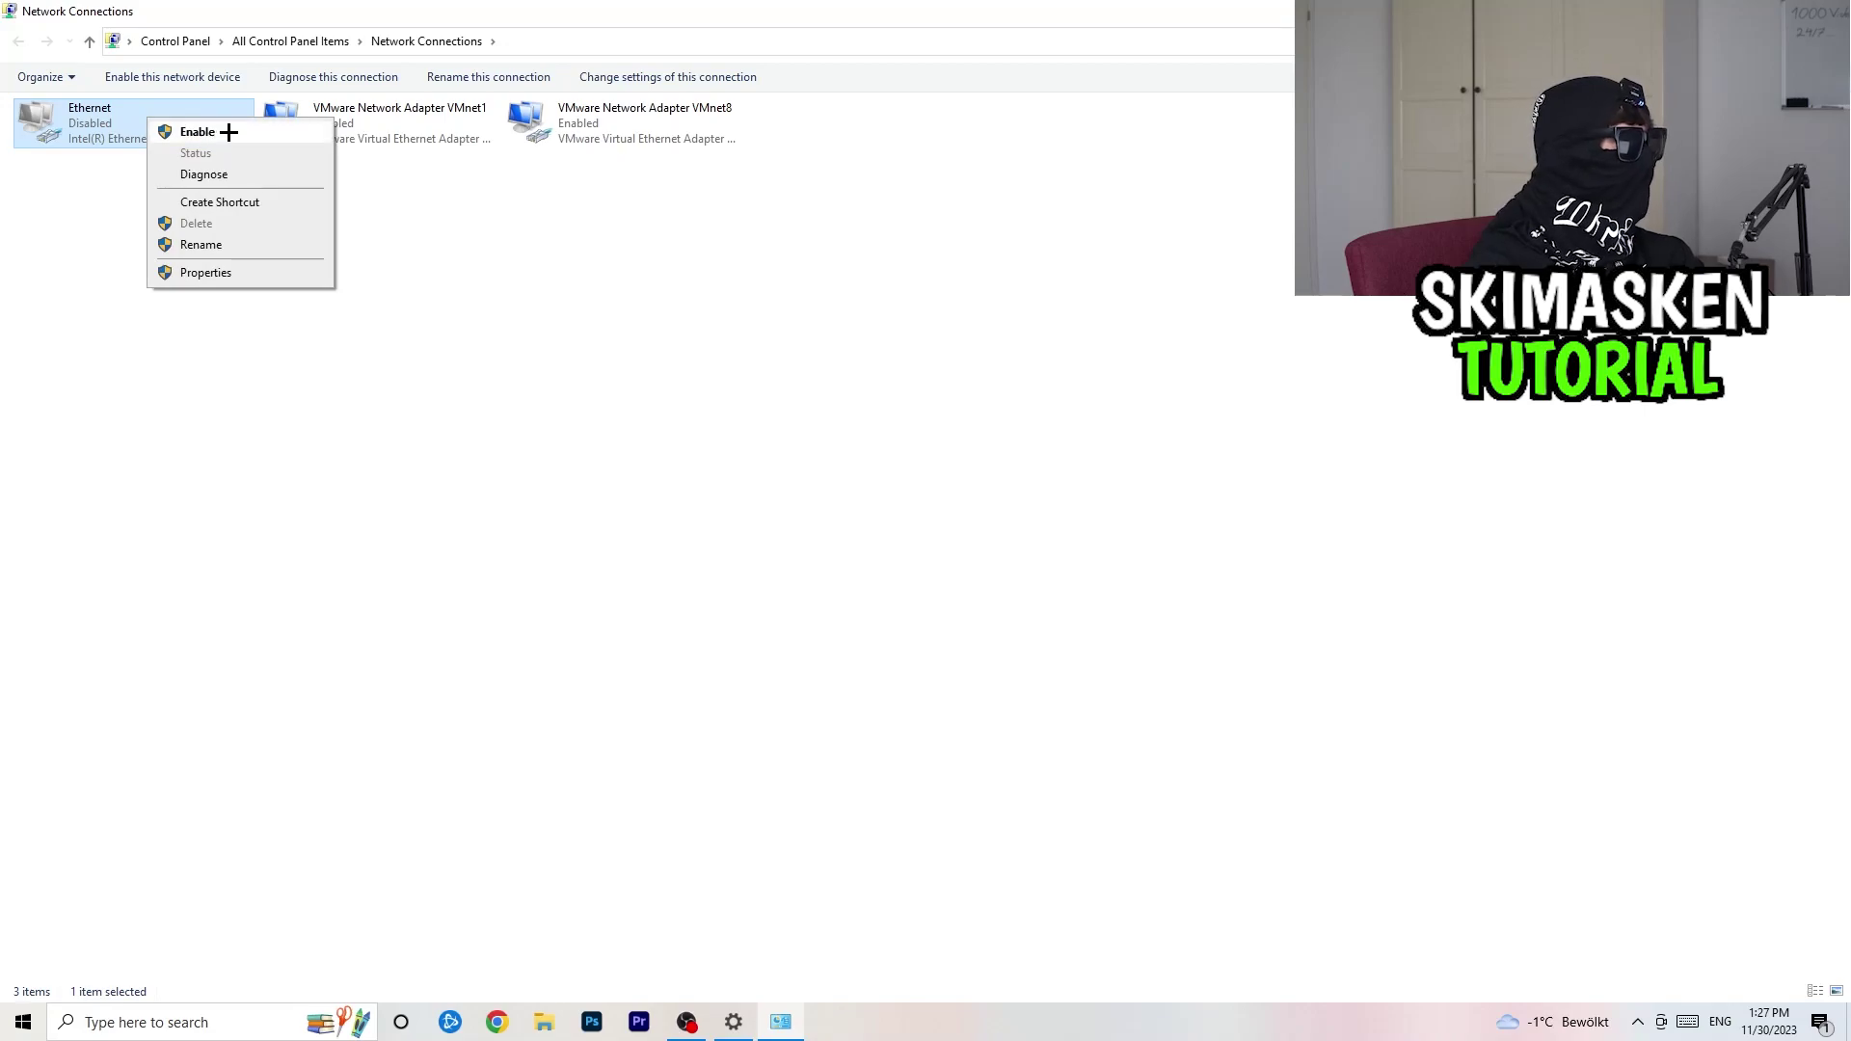
click(229, 132)
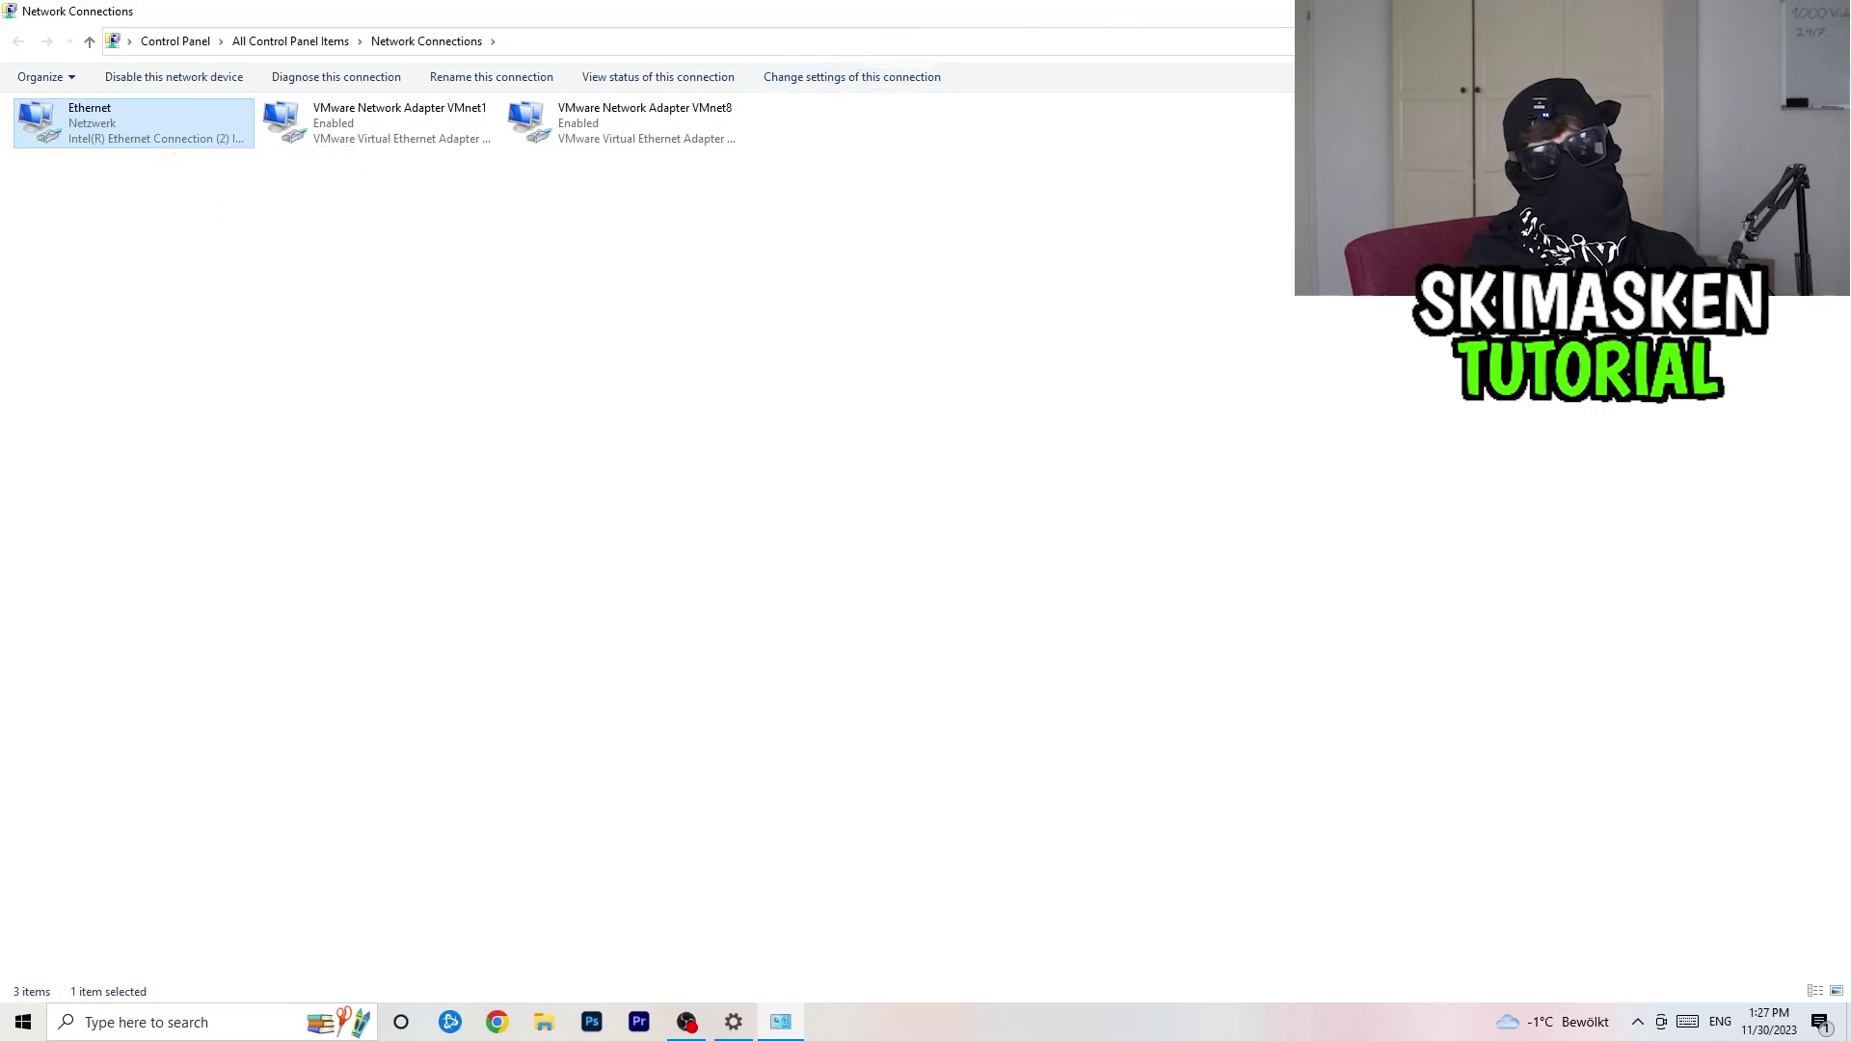
click(1828, 11)
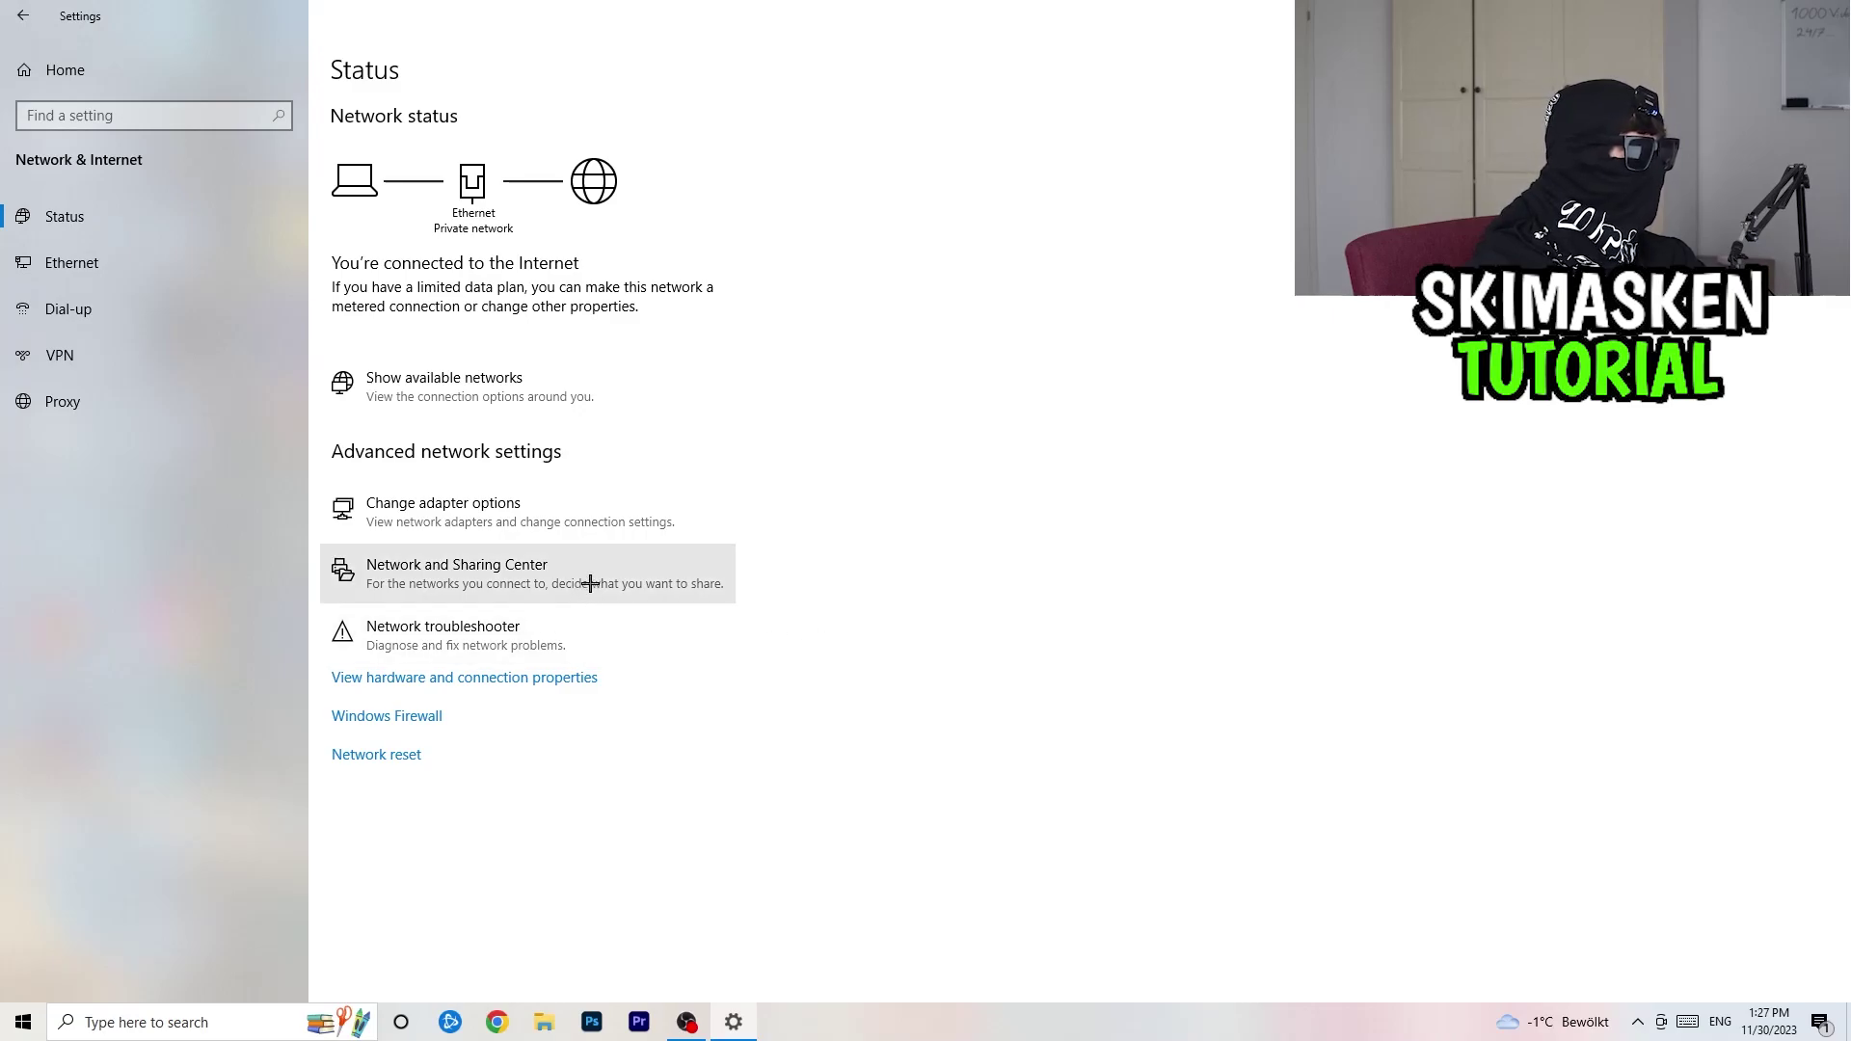
- View the problem troubleshooting page via Network and Sharing Center and return to the network status settings
click(545, 595)
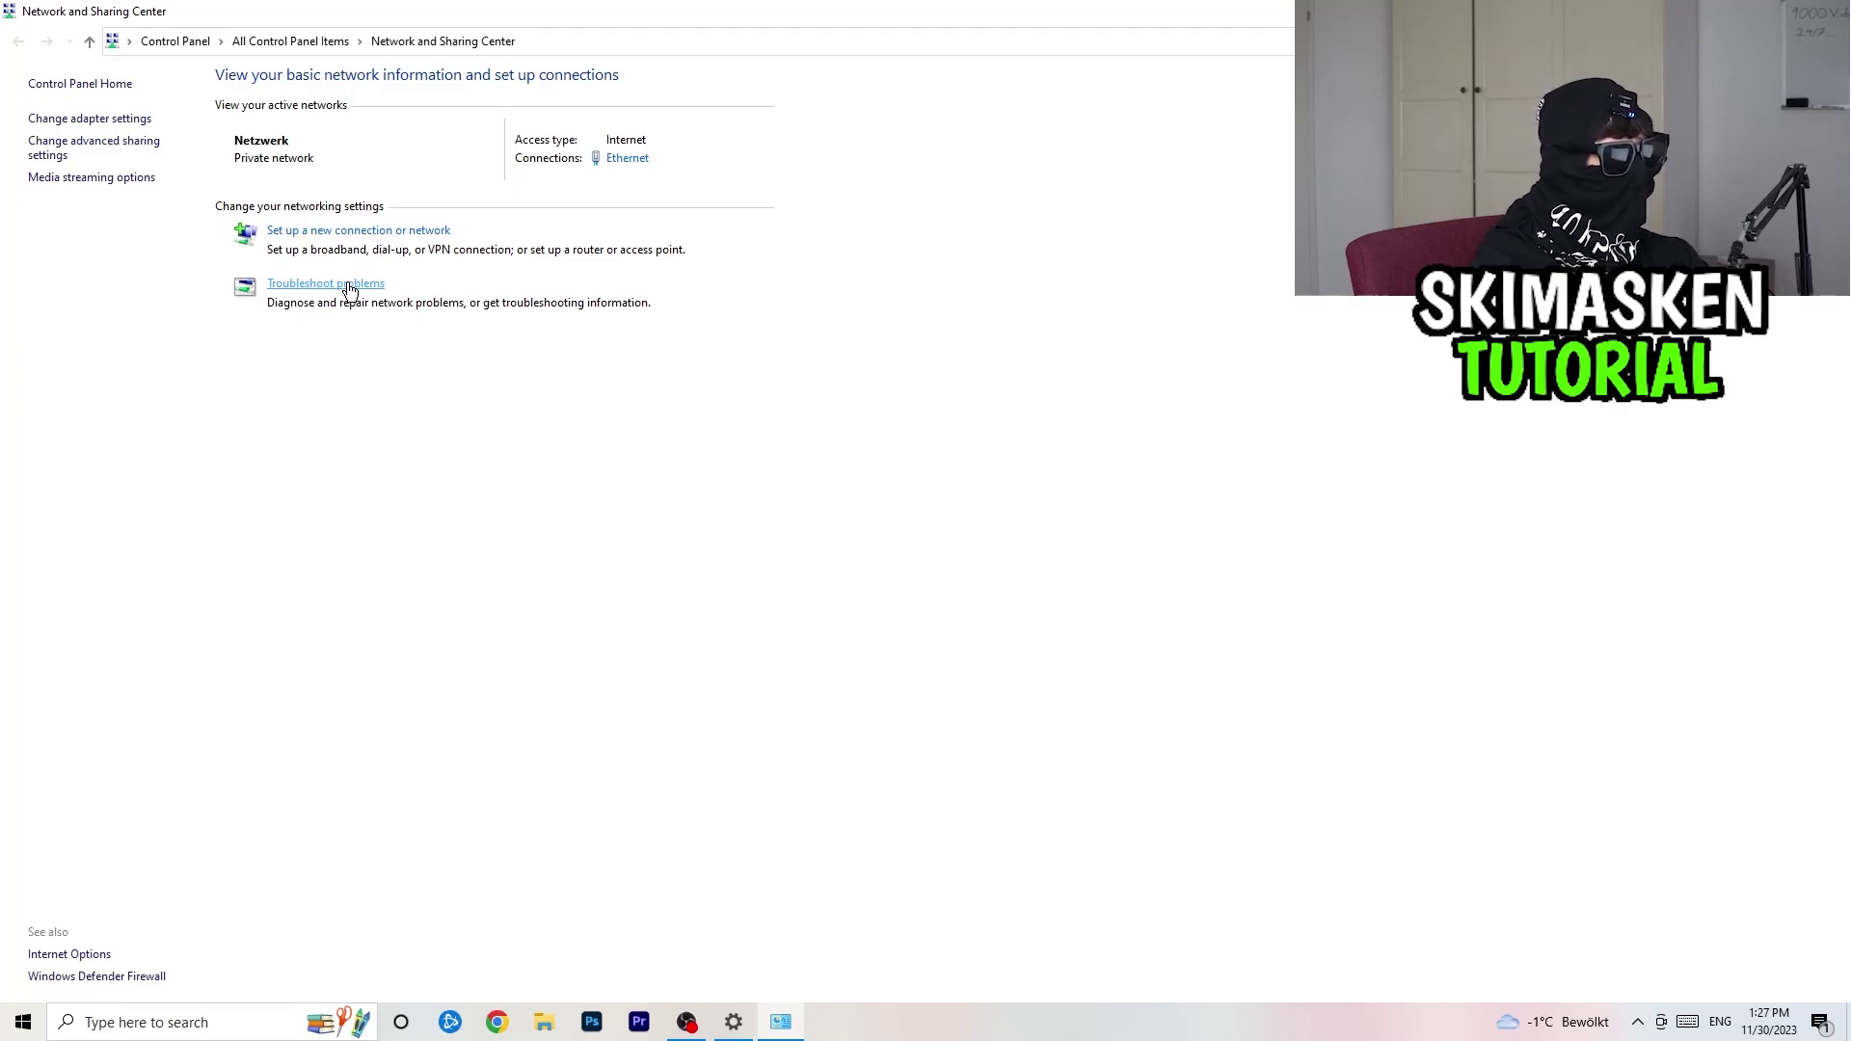
click(349, 289)
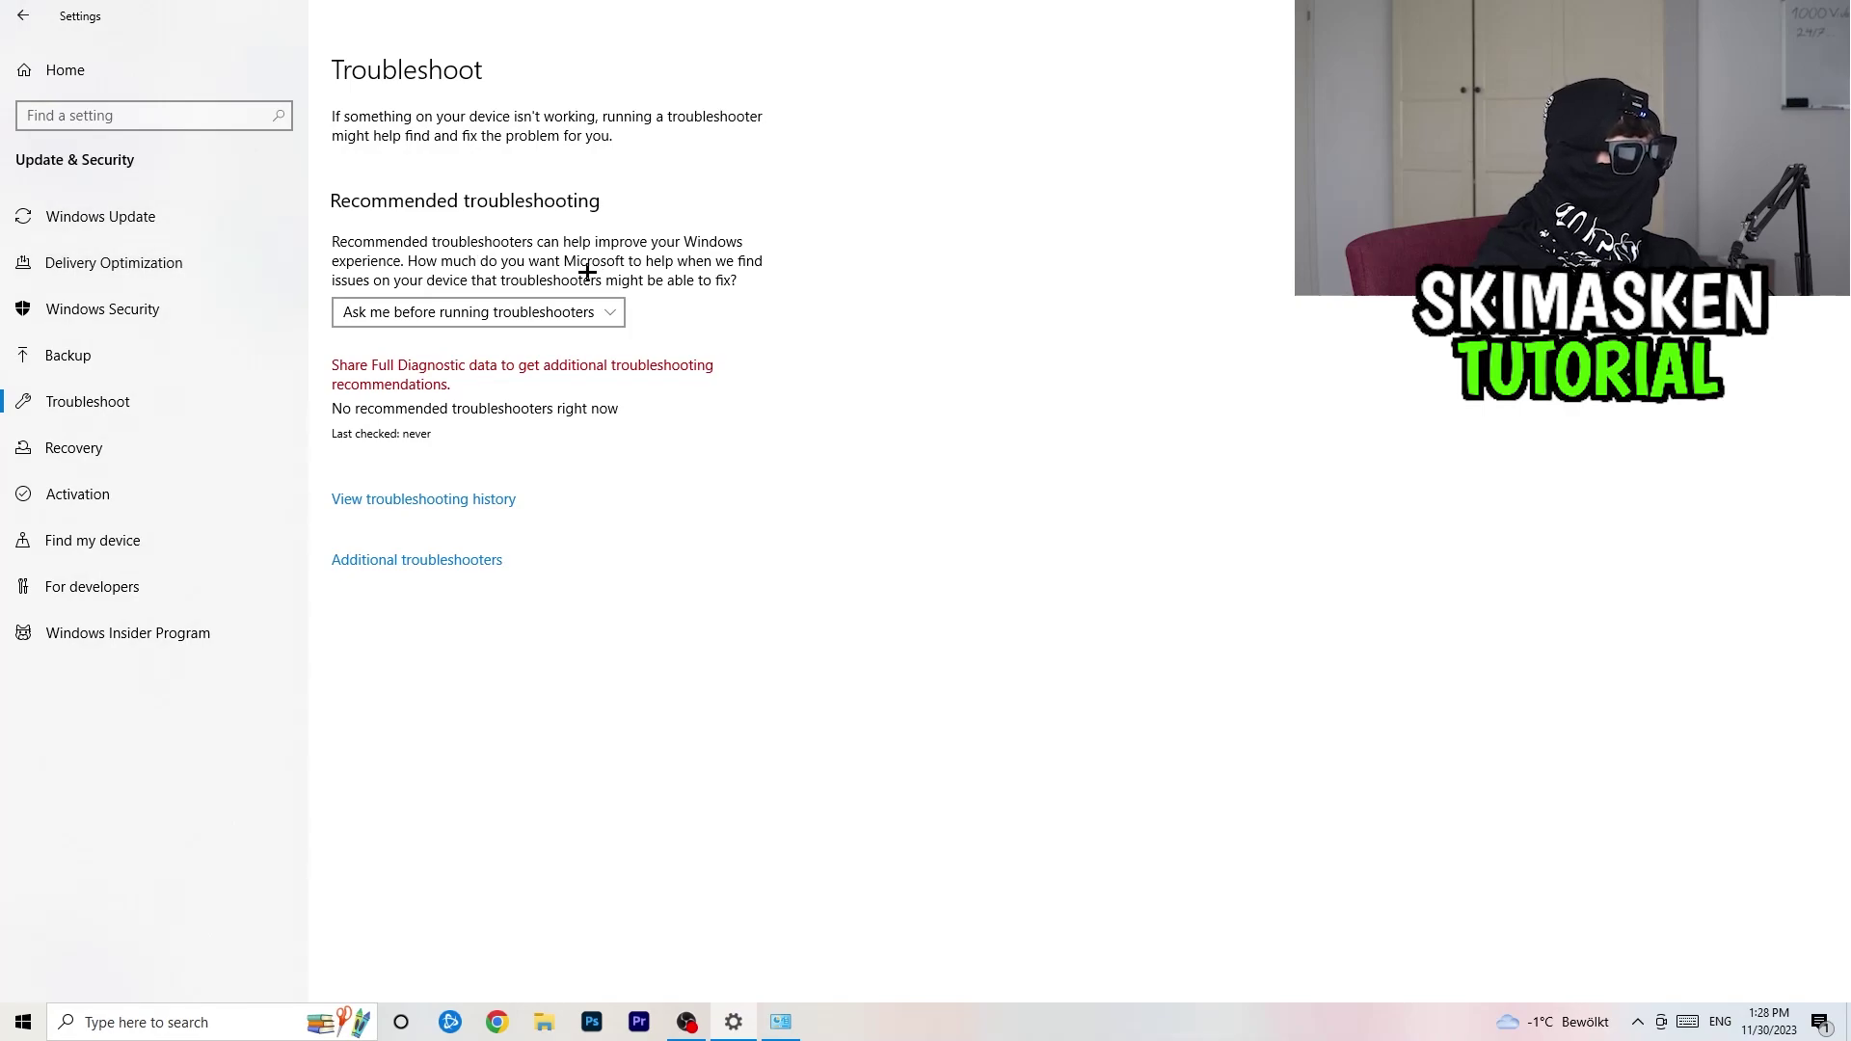
click(42, 8)
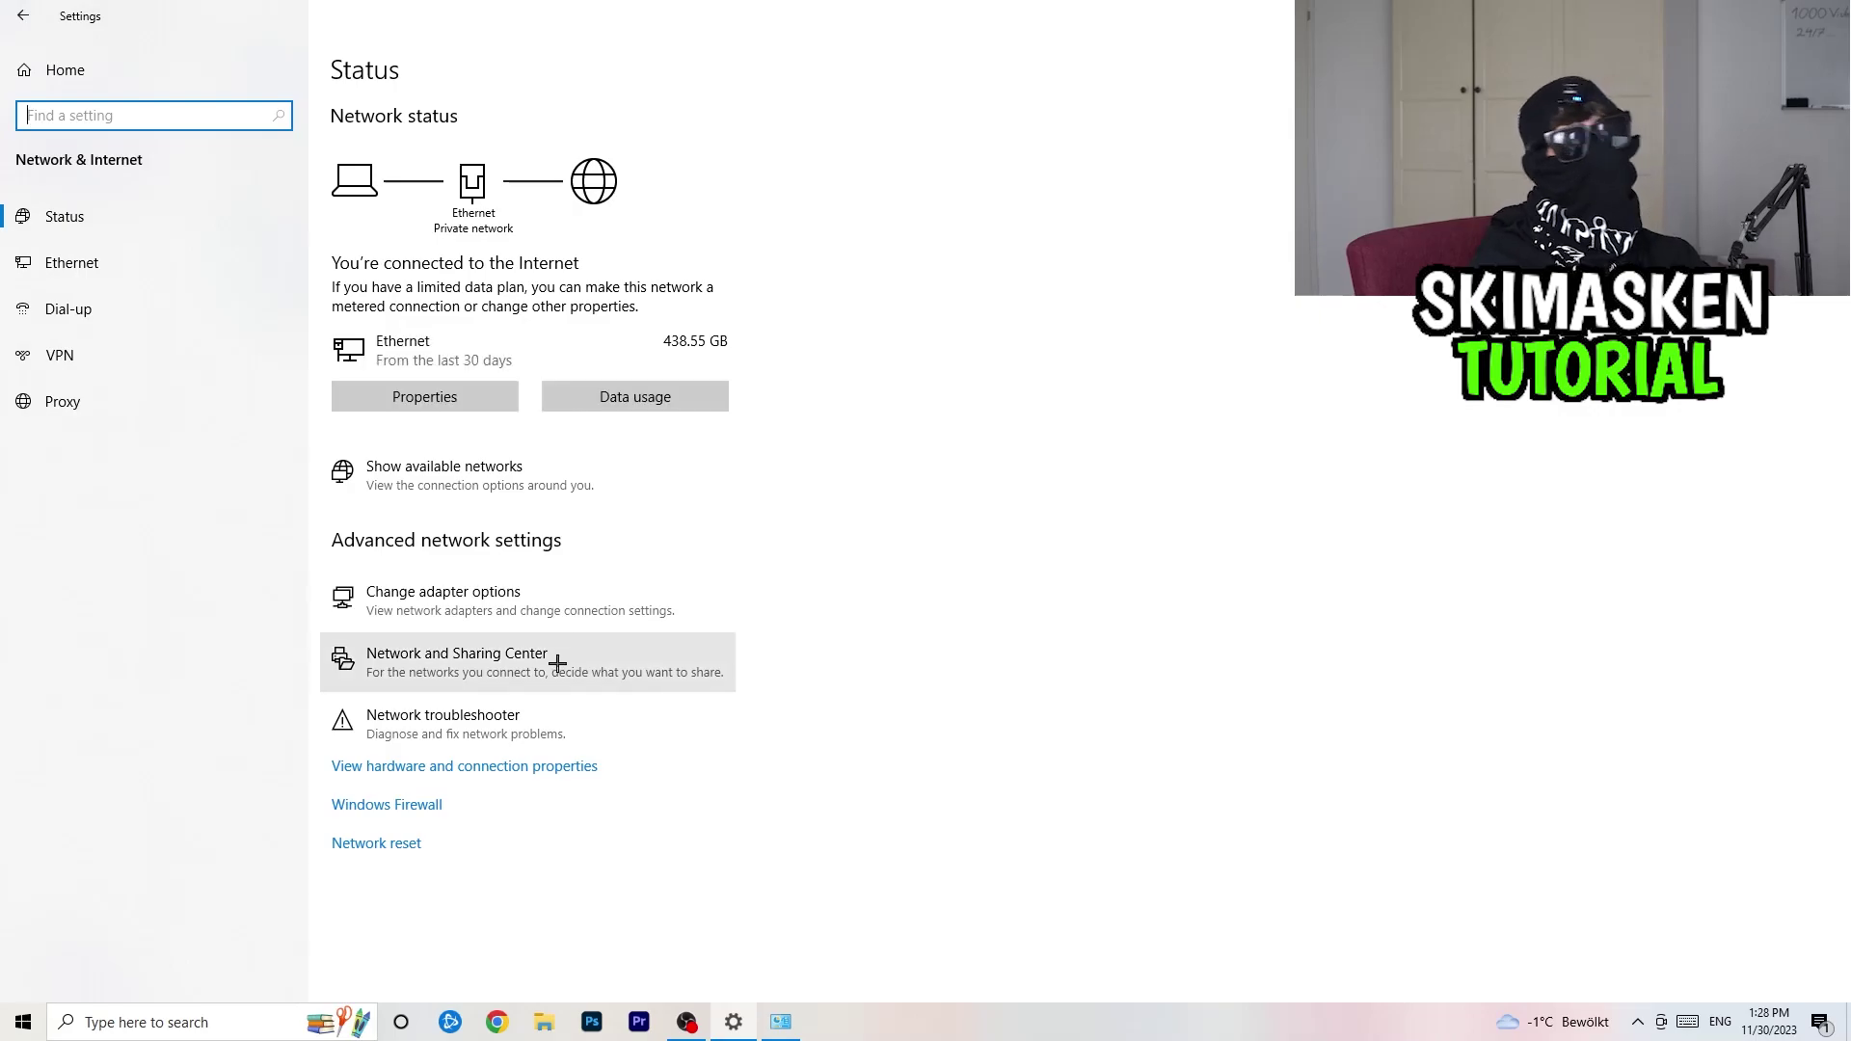
- Open Network and Sharing Center maximised again and bring up the properties of the active Ethernet connection
click(674, 545)
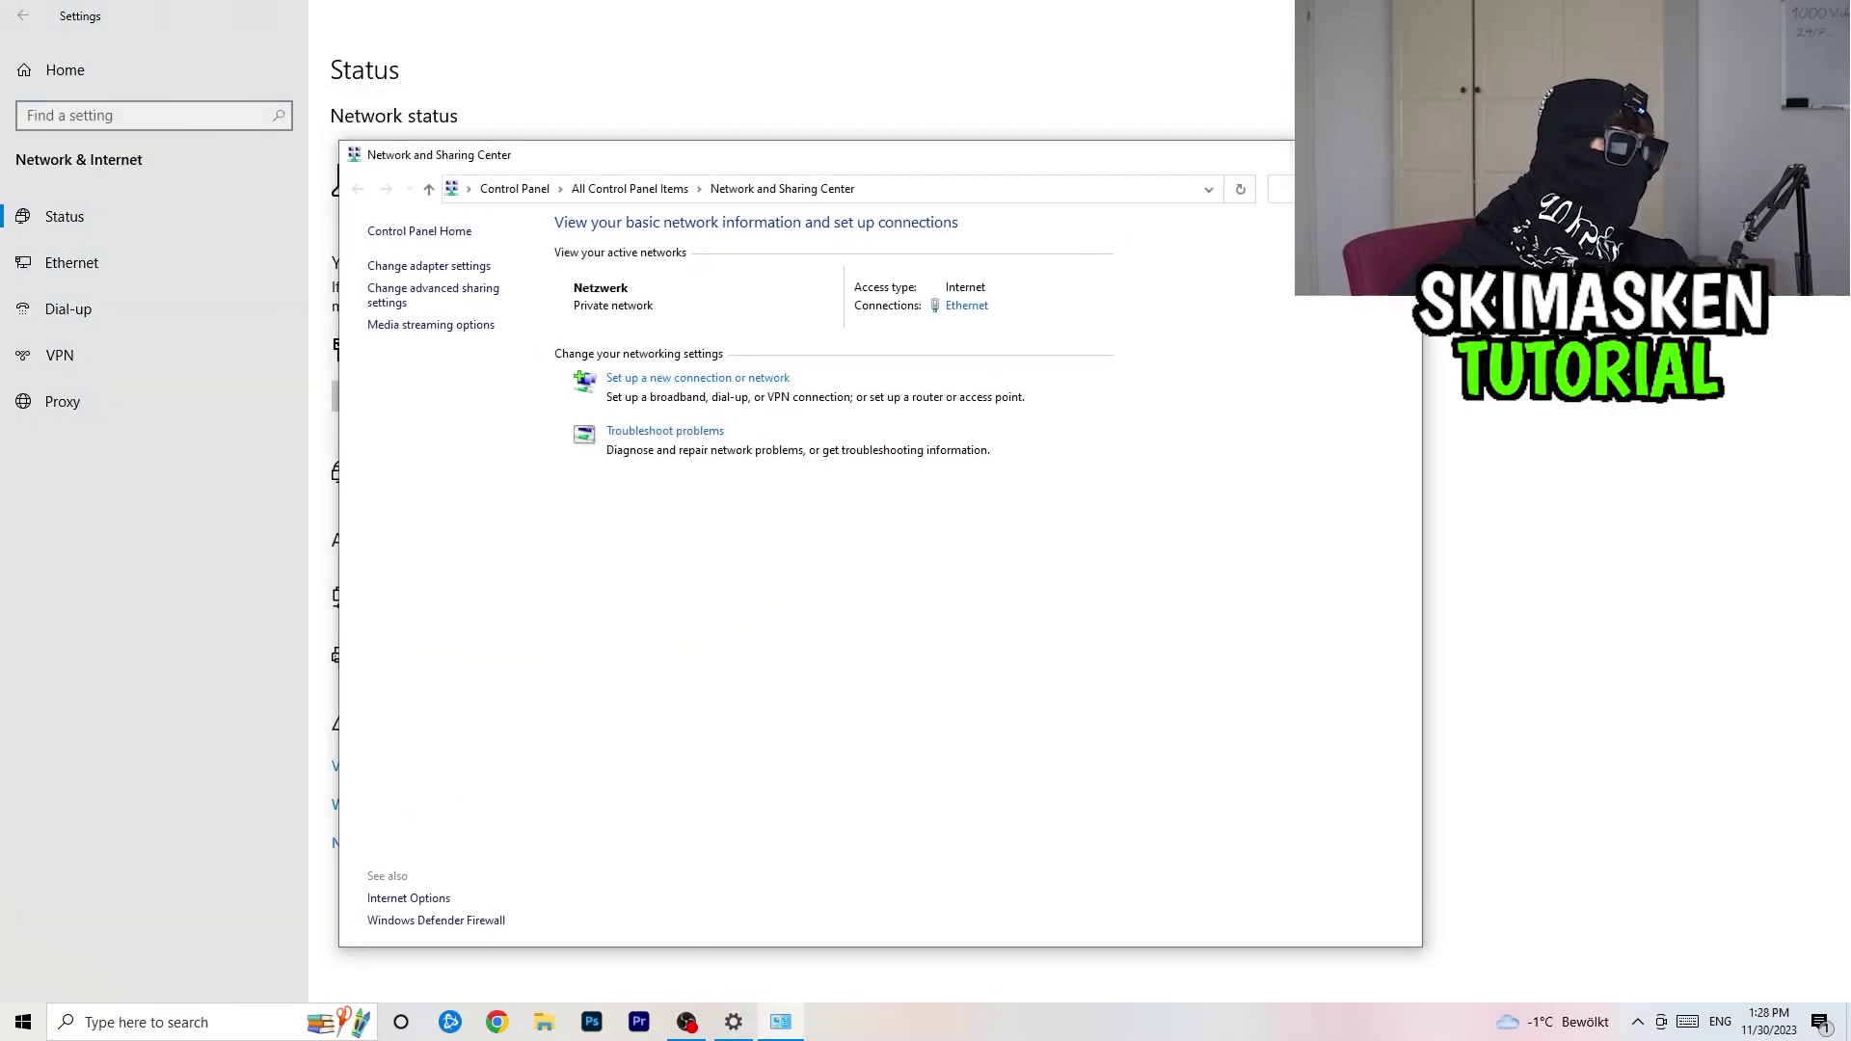
click(1356, 154)
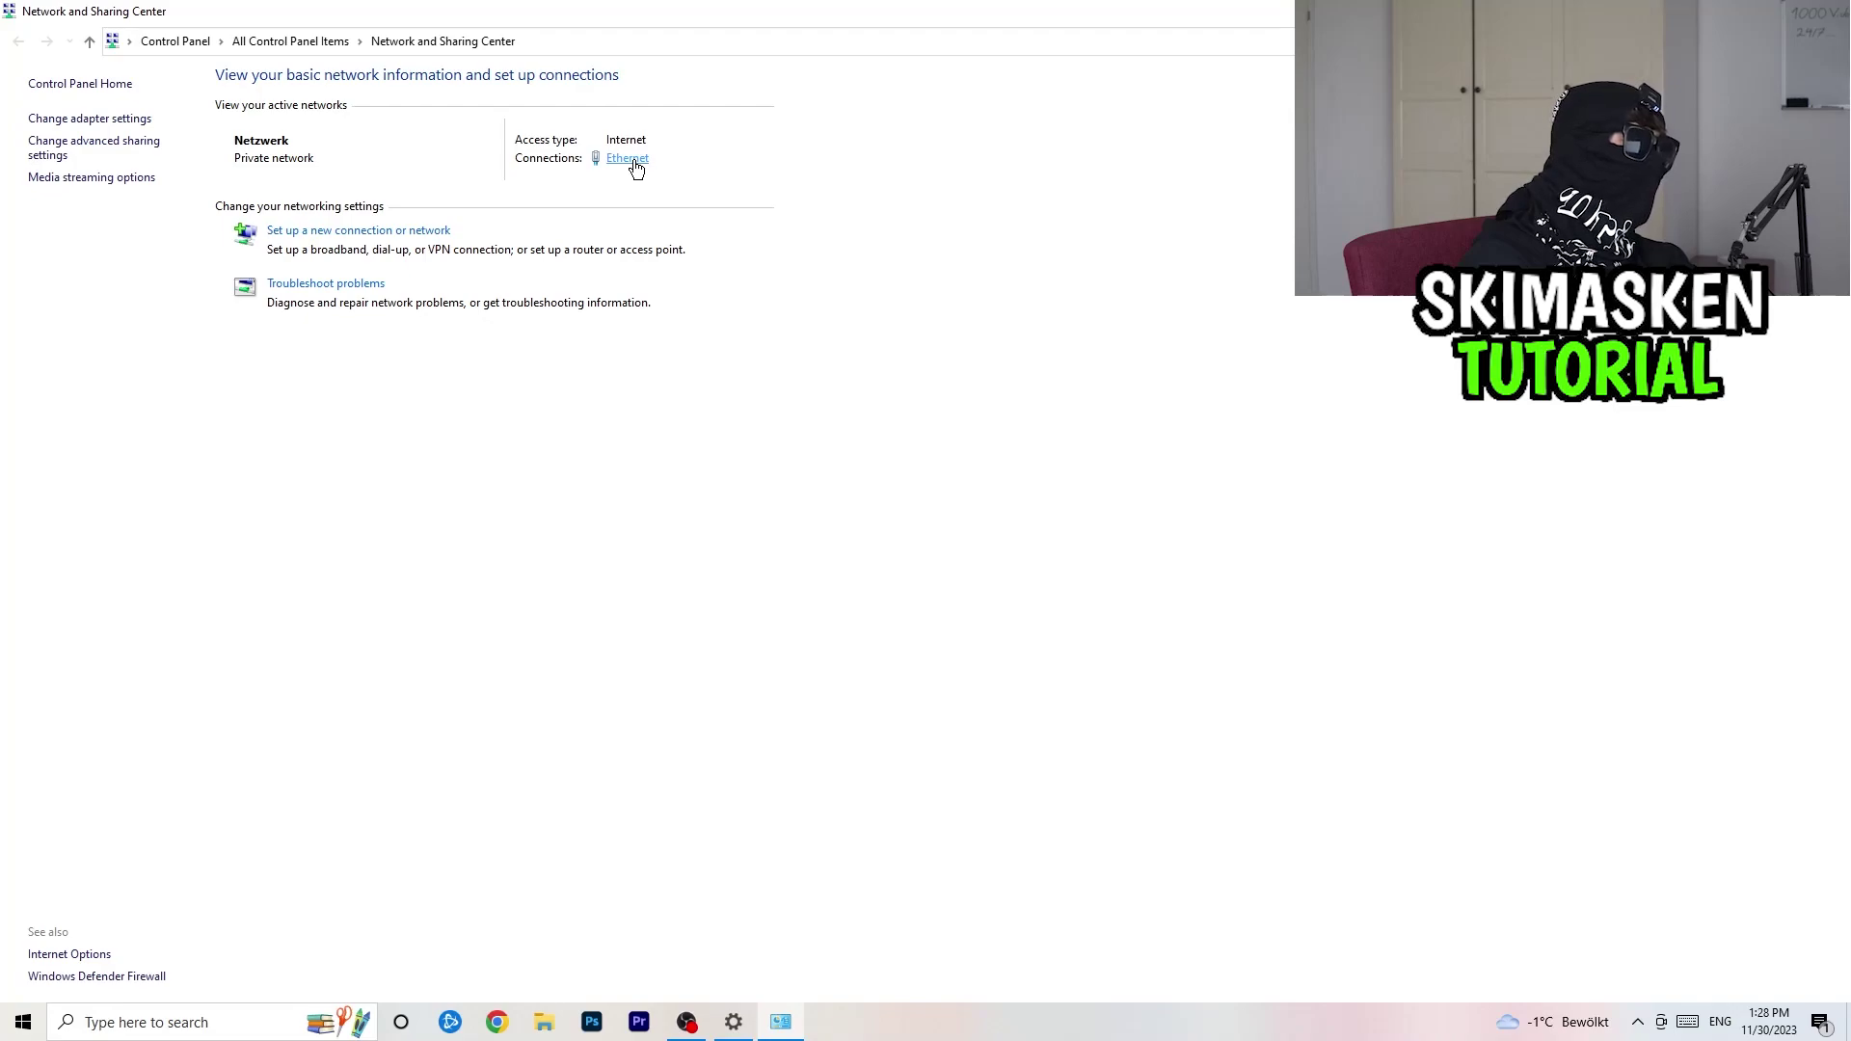
click(634, 164)
drag(892, 319, 501, 153)
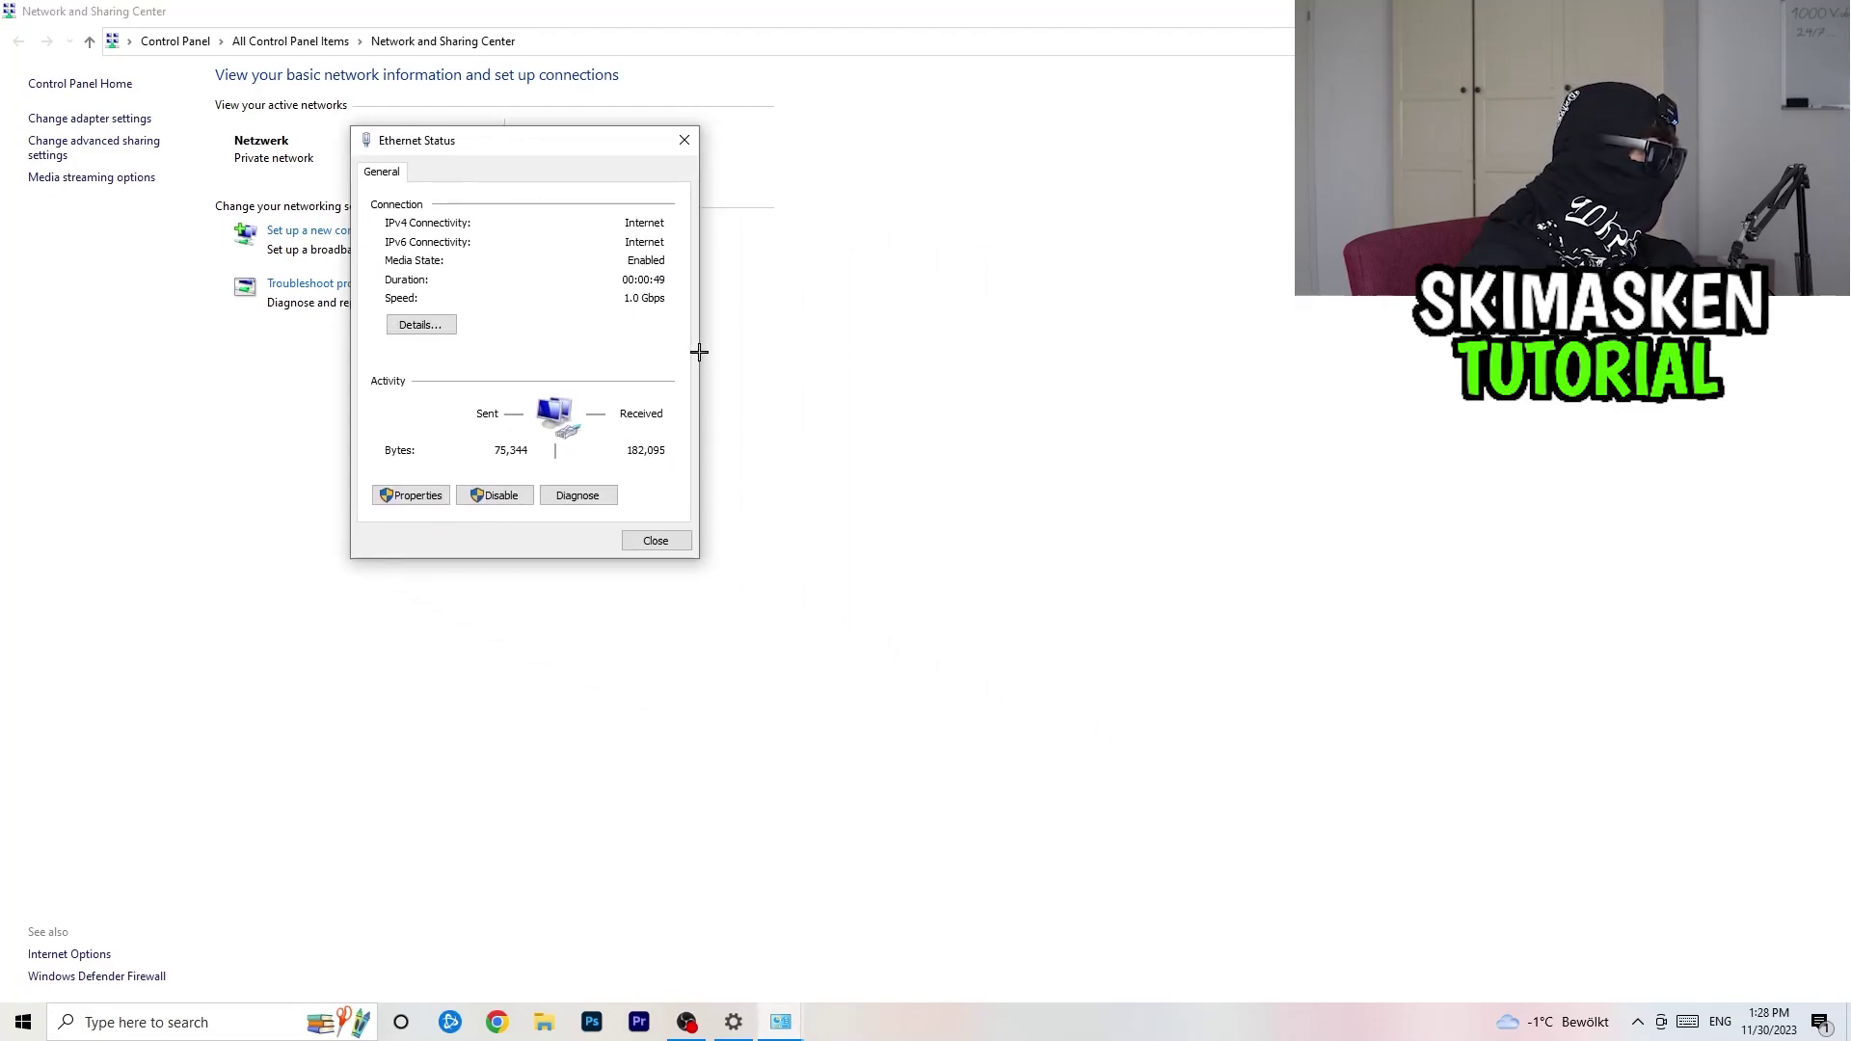
click(418, 496)
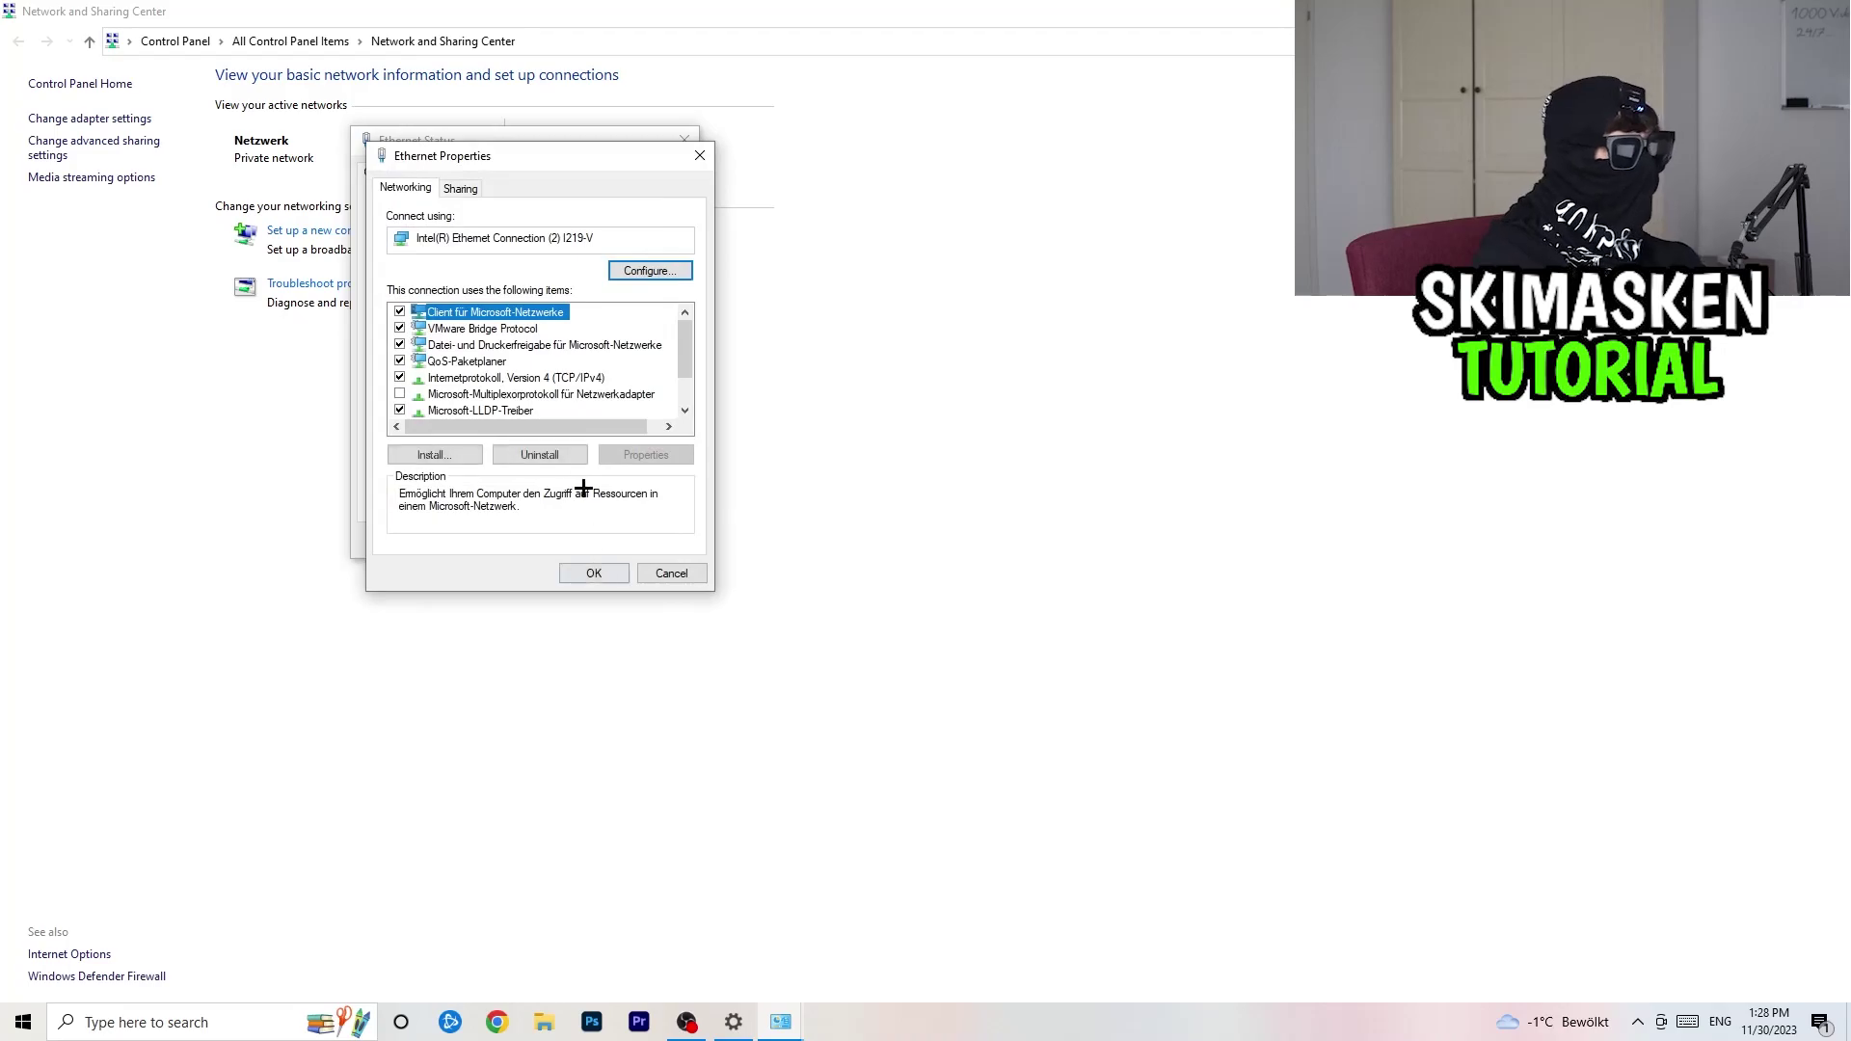
- Try the option for a manually specified IP address in the Ethernet connection's TCP/IPv4 properties, and close the connection windows without saving
drag(550, 159, 927, 192)
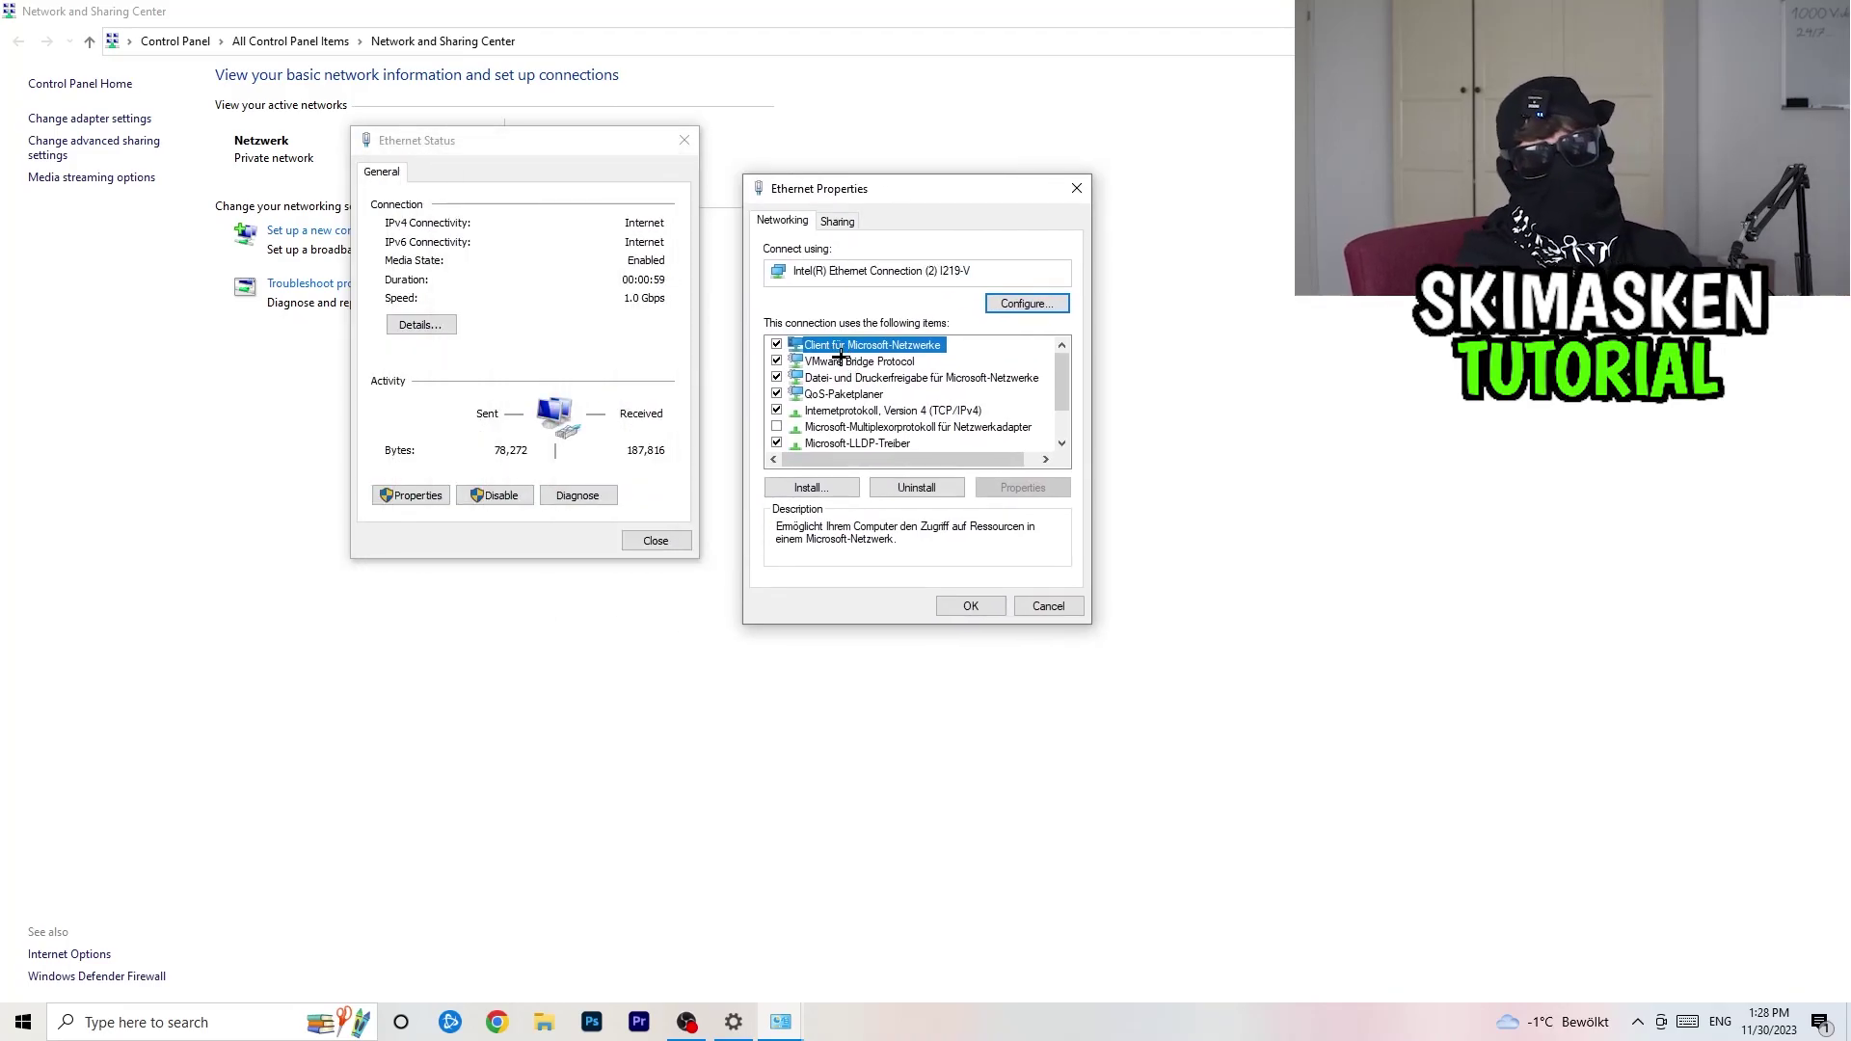
double_click(846, 411)
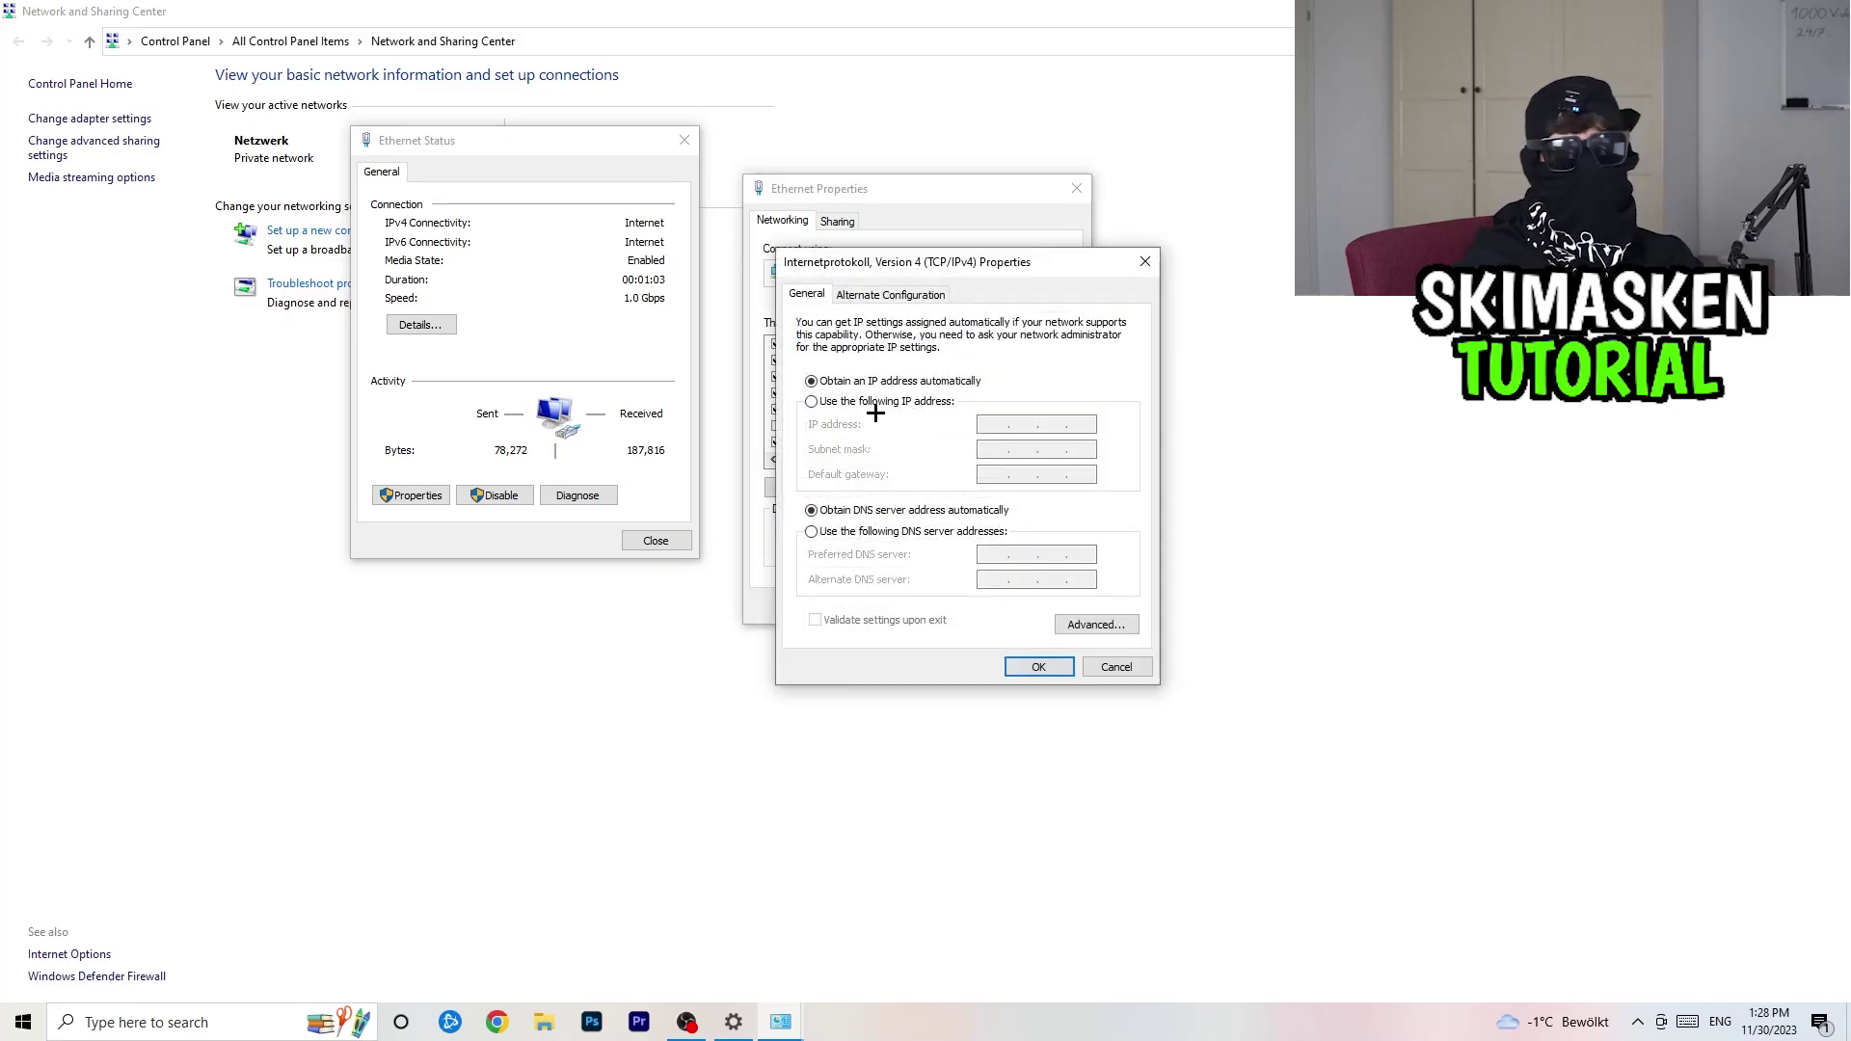
click(874, 405)
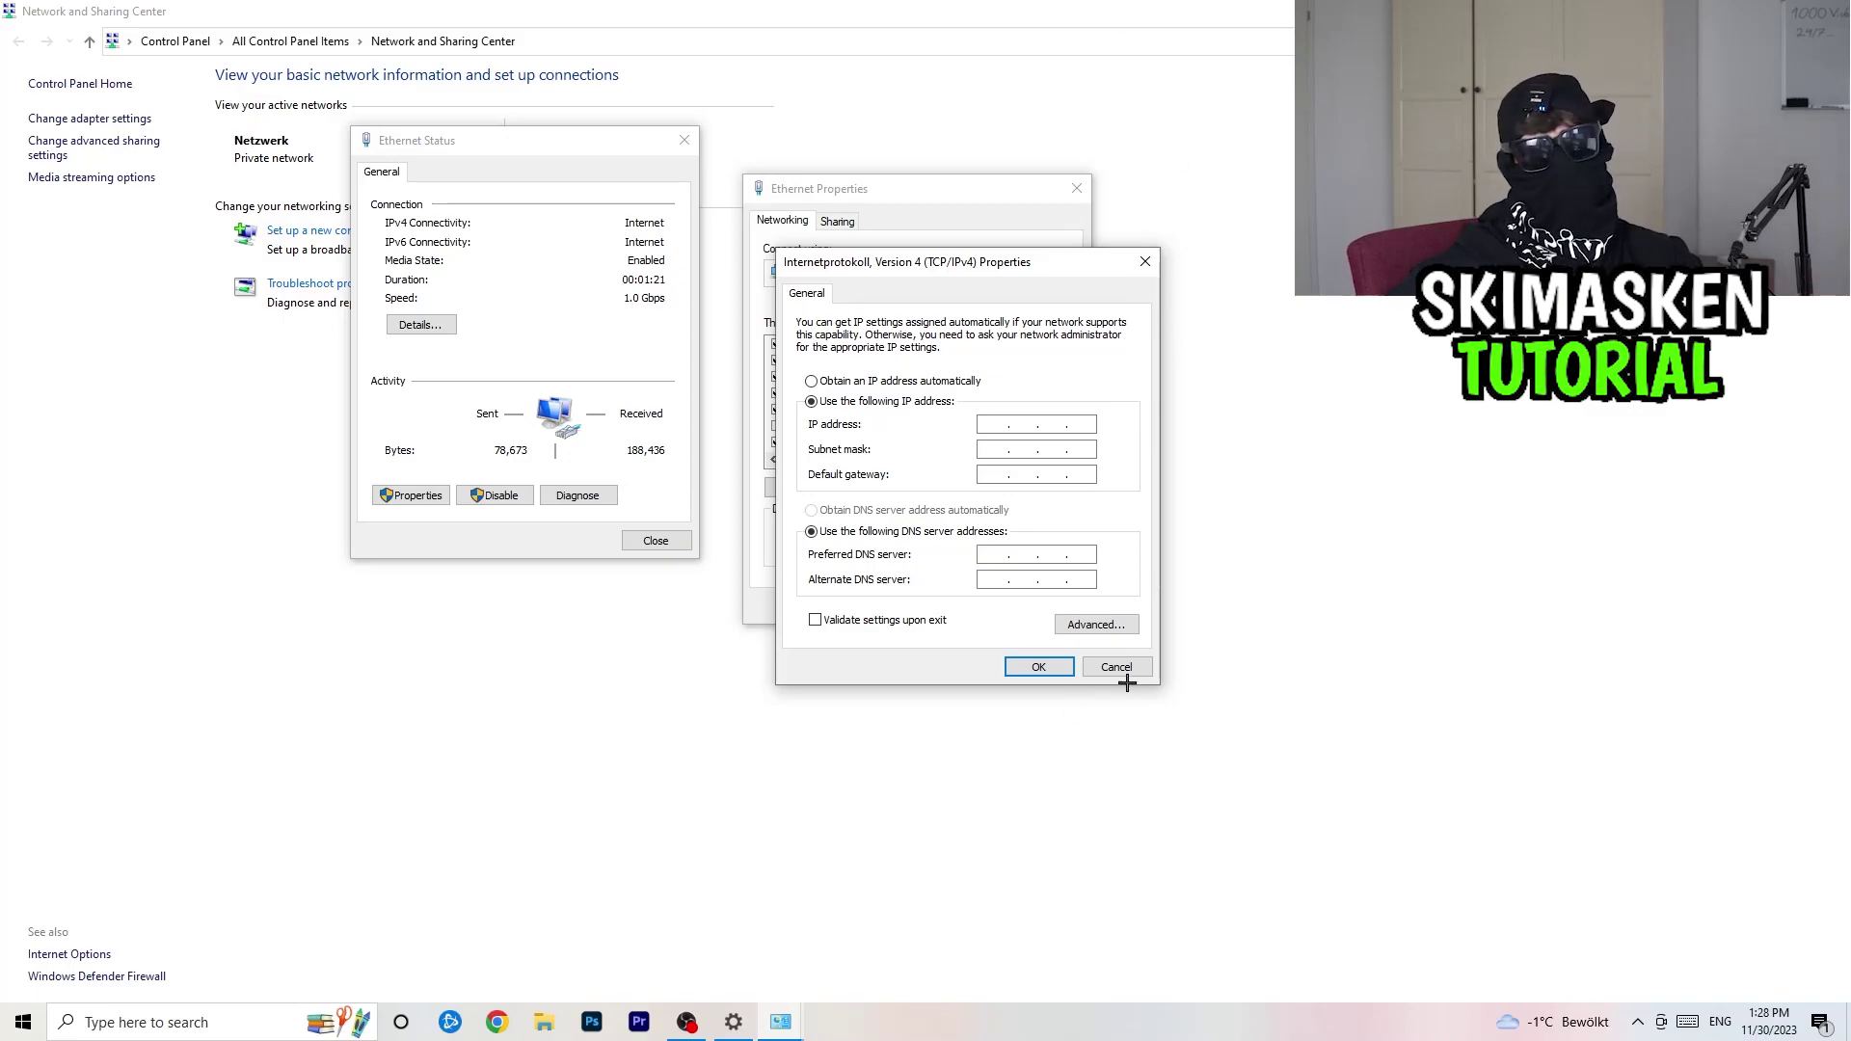
click(1152, 260)
click(1078, 188)
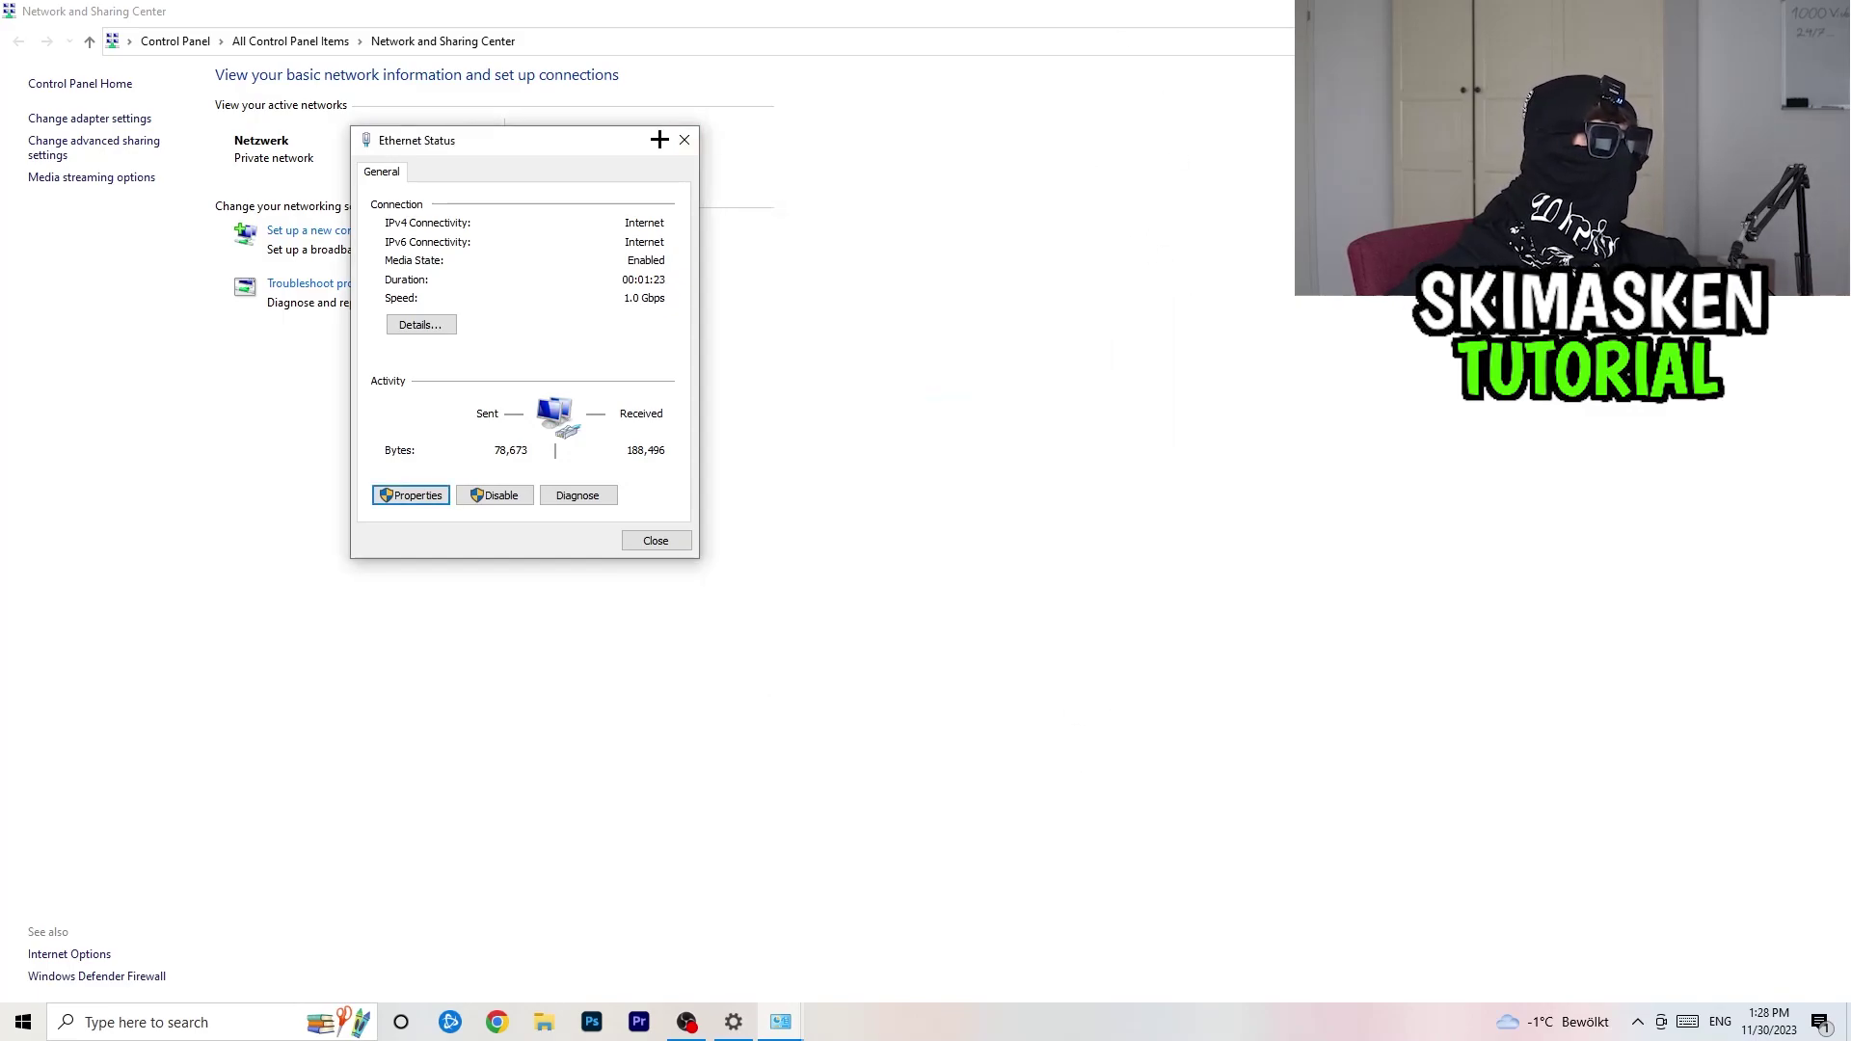
click(683, 139)
key(alt+F4)
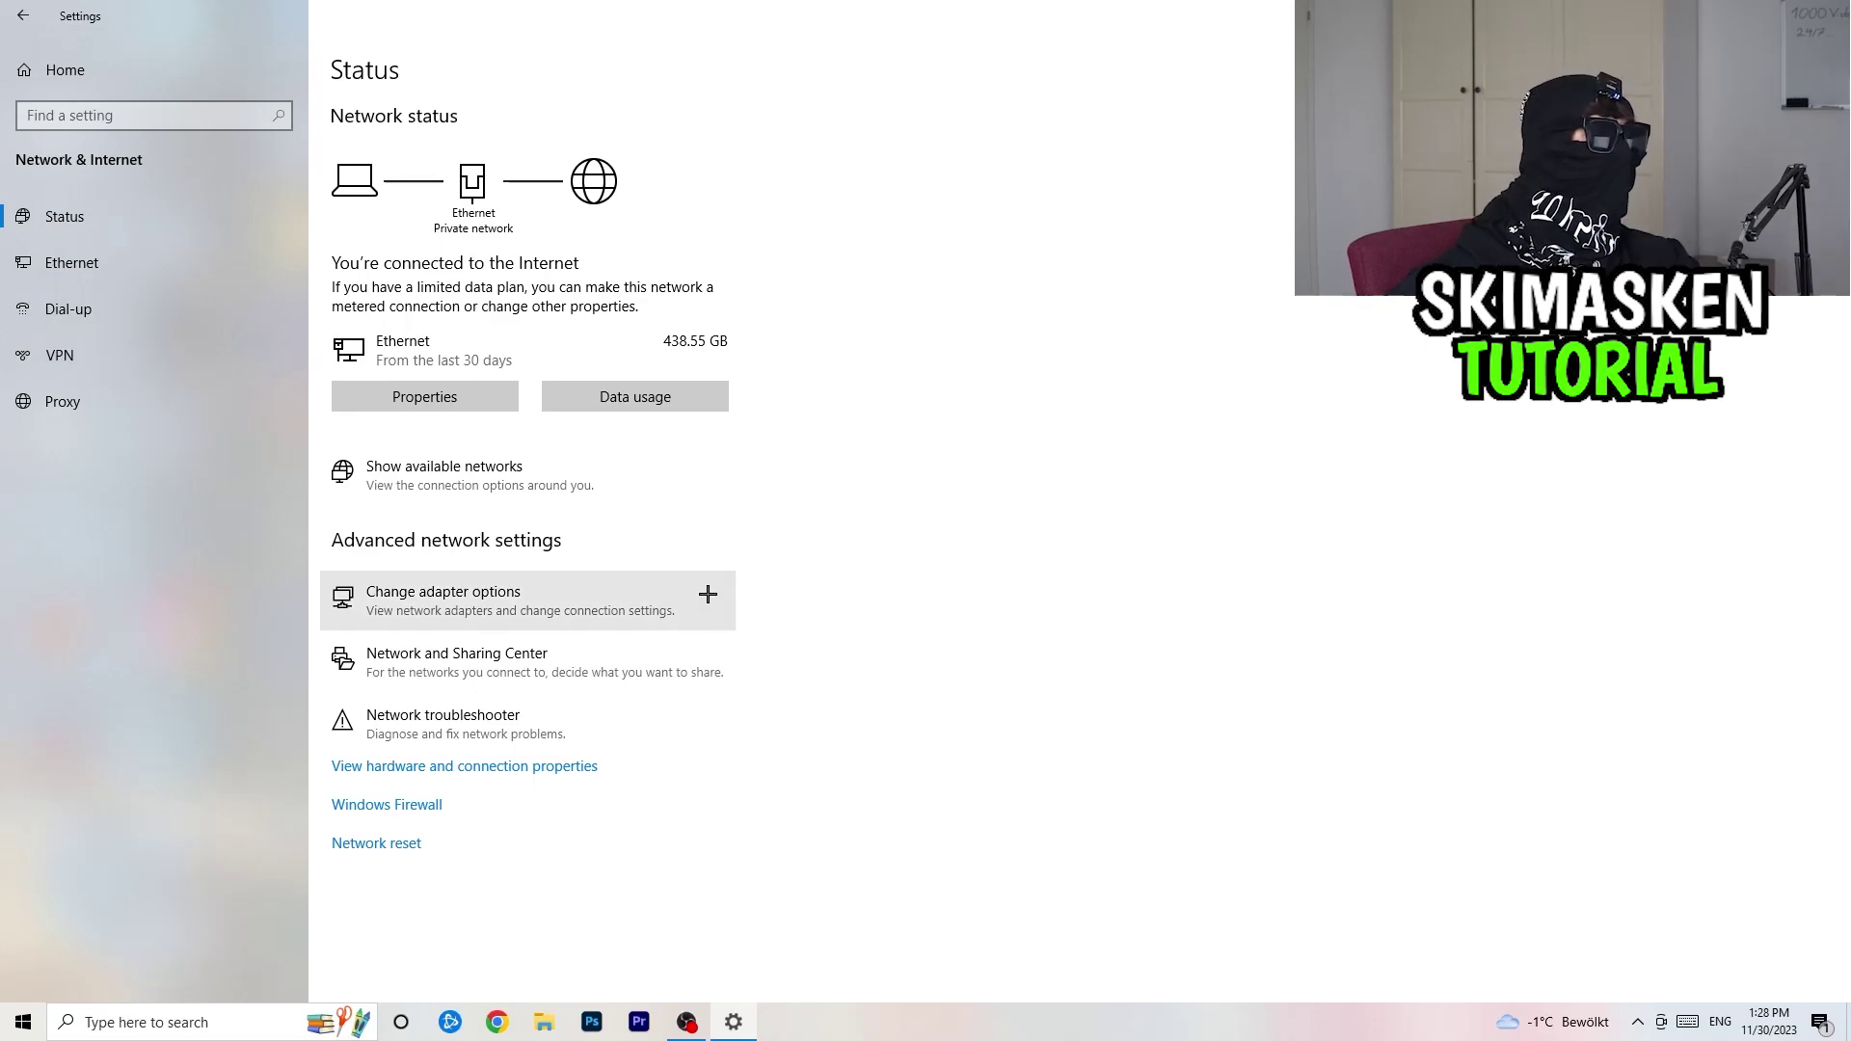
- Run the network troubleshooter on all network adapters, and close both the troubleshooter and Settings
click(666, 712)
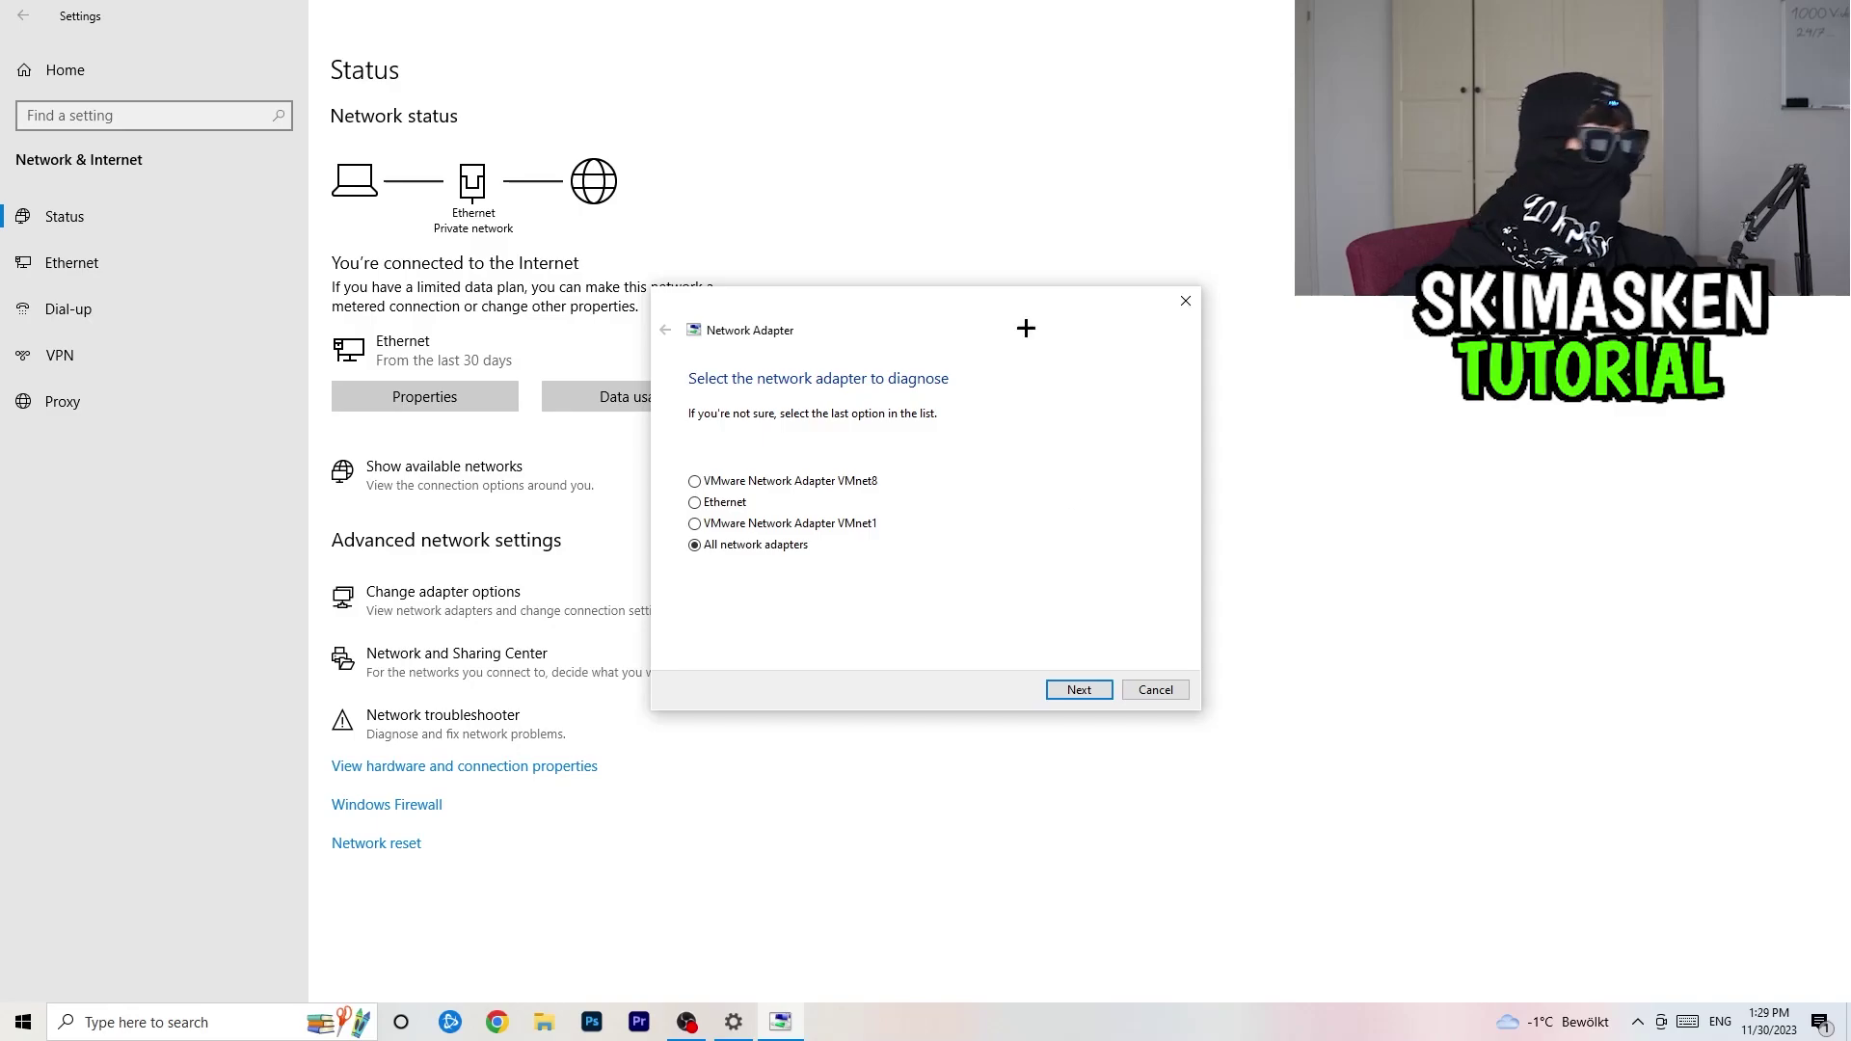
click(1061, 691)
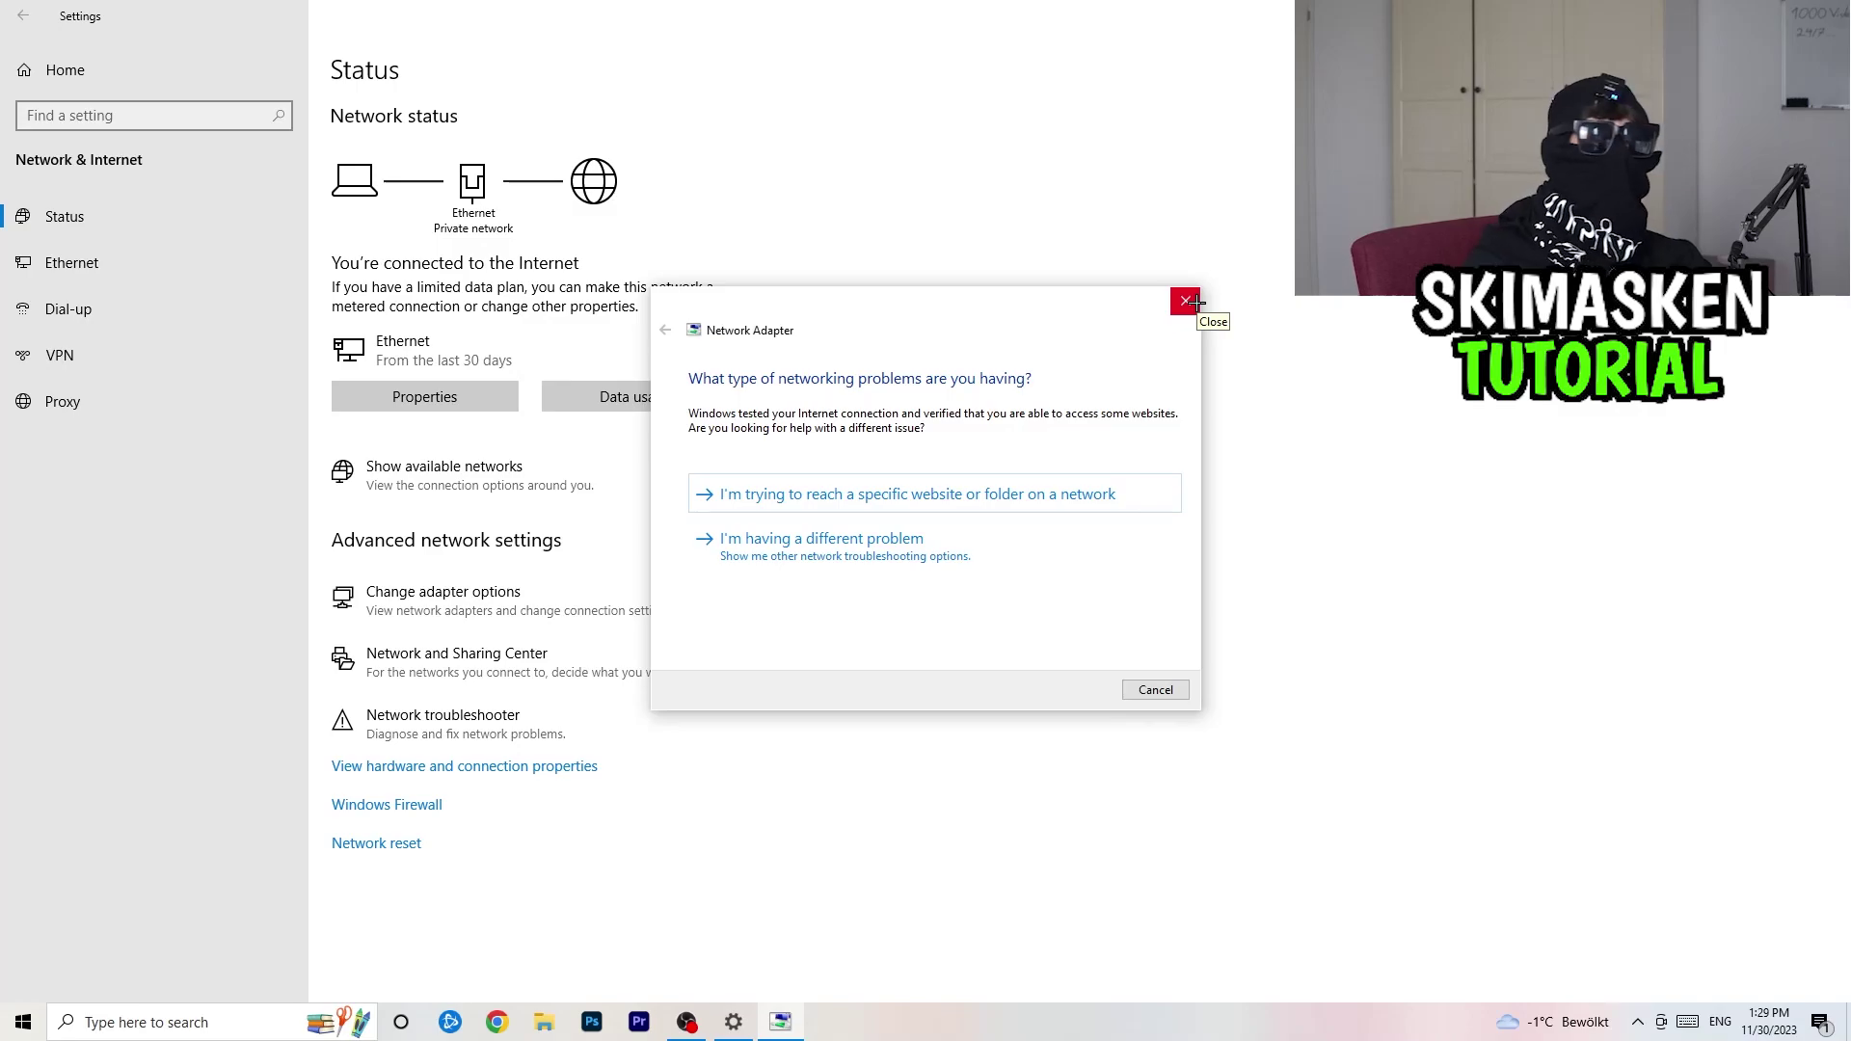
click(1192, 302)
key(alt+F4)
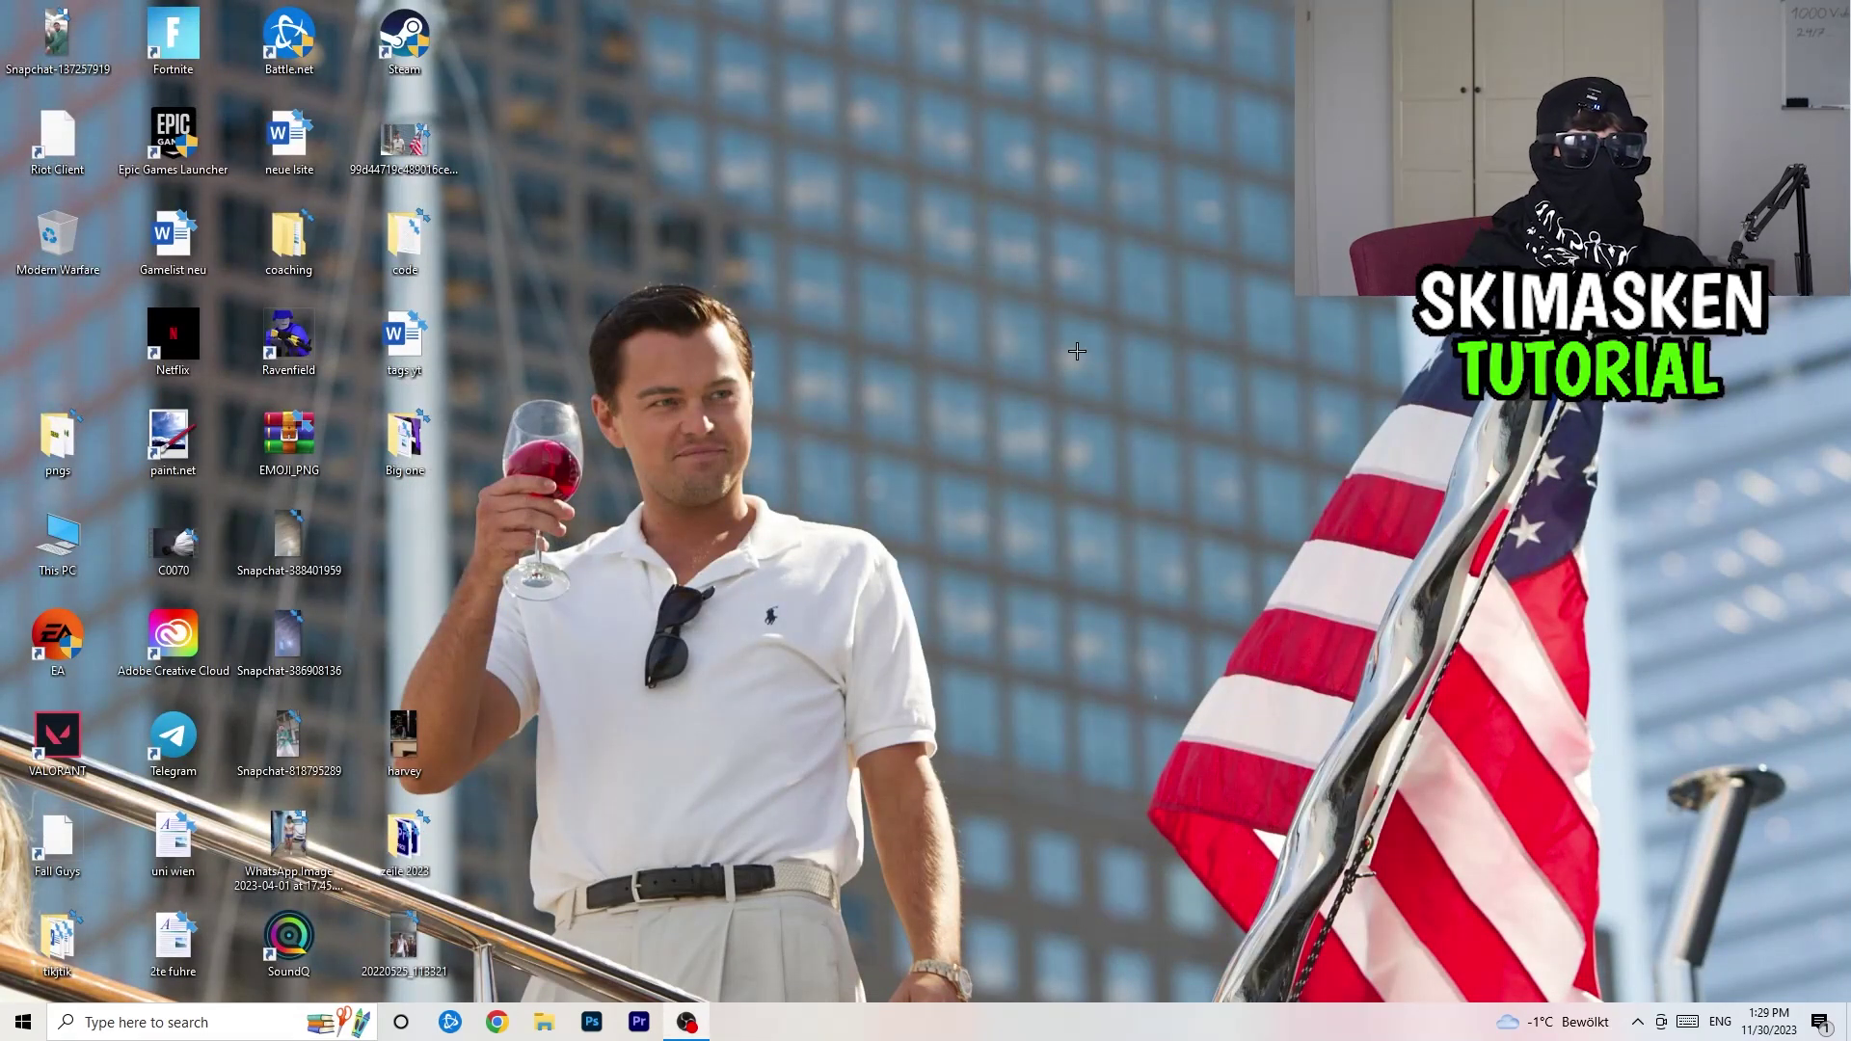
- Review the Windows Update status under Update & Security in Windows Settings, and close Settings
click(23, 1022)
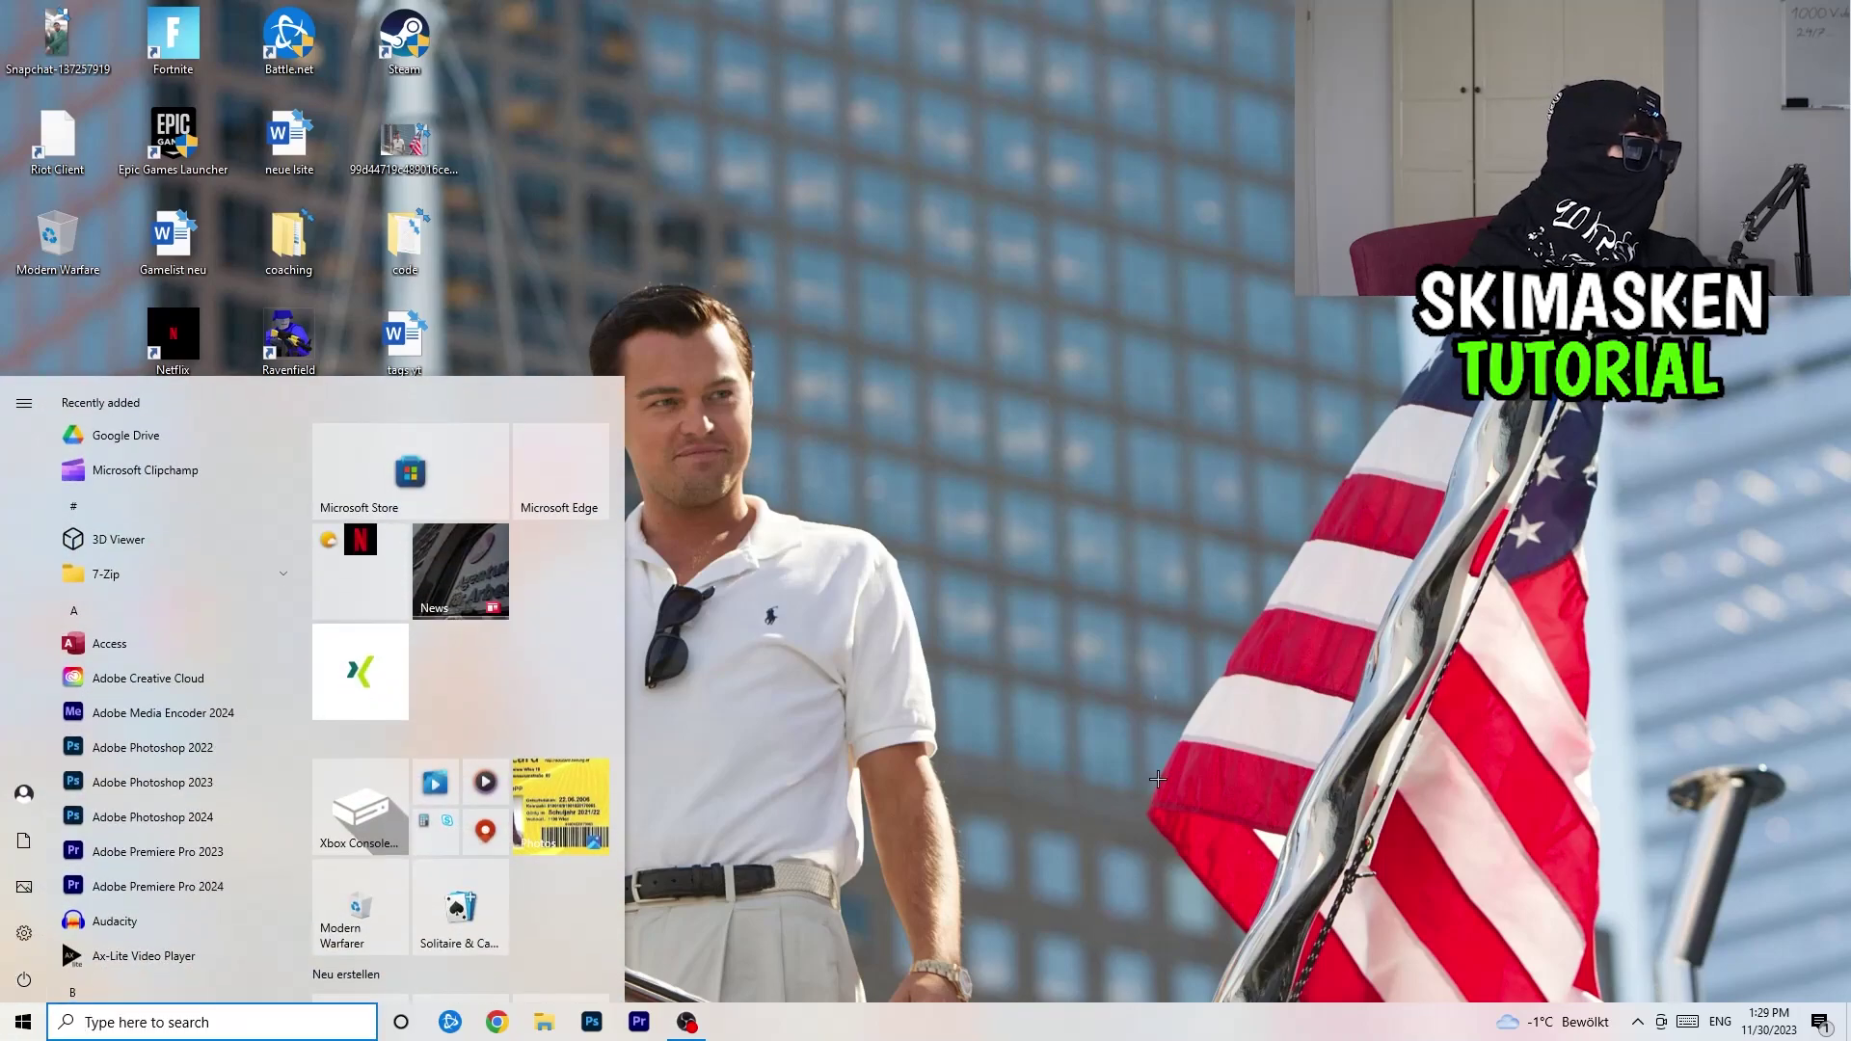
click(24, 933)
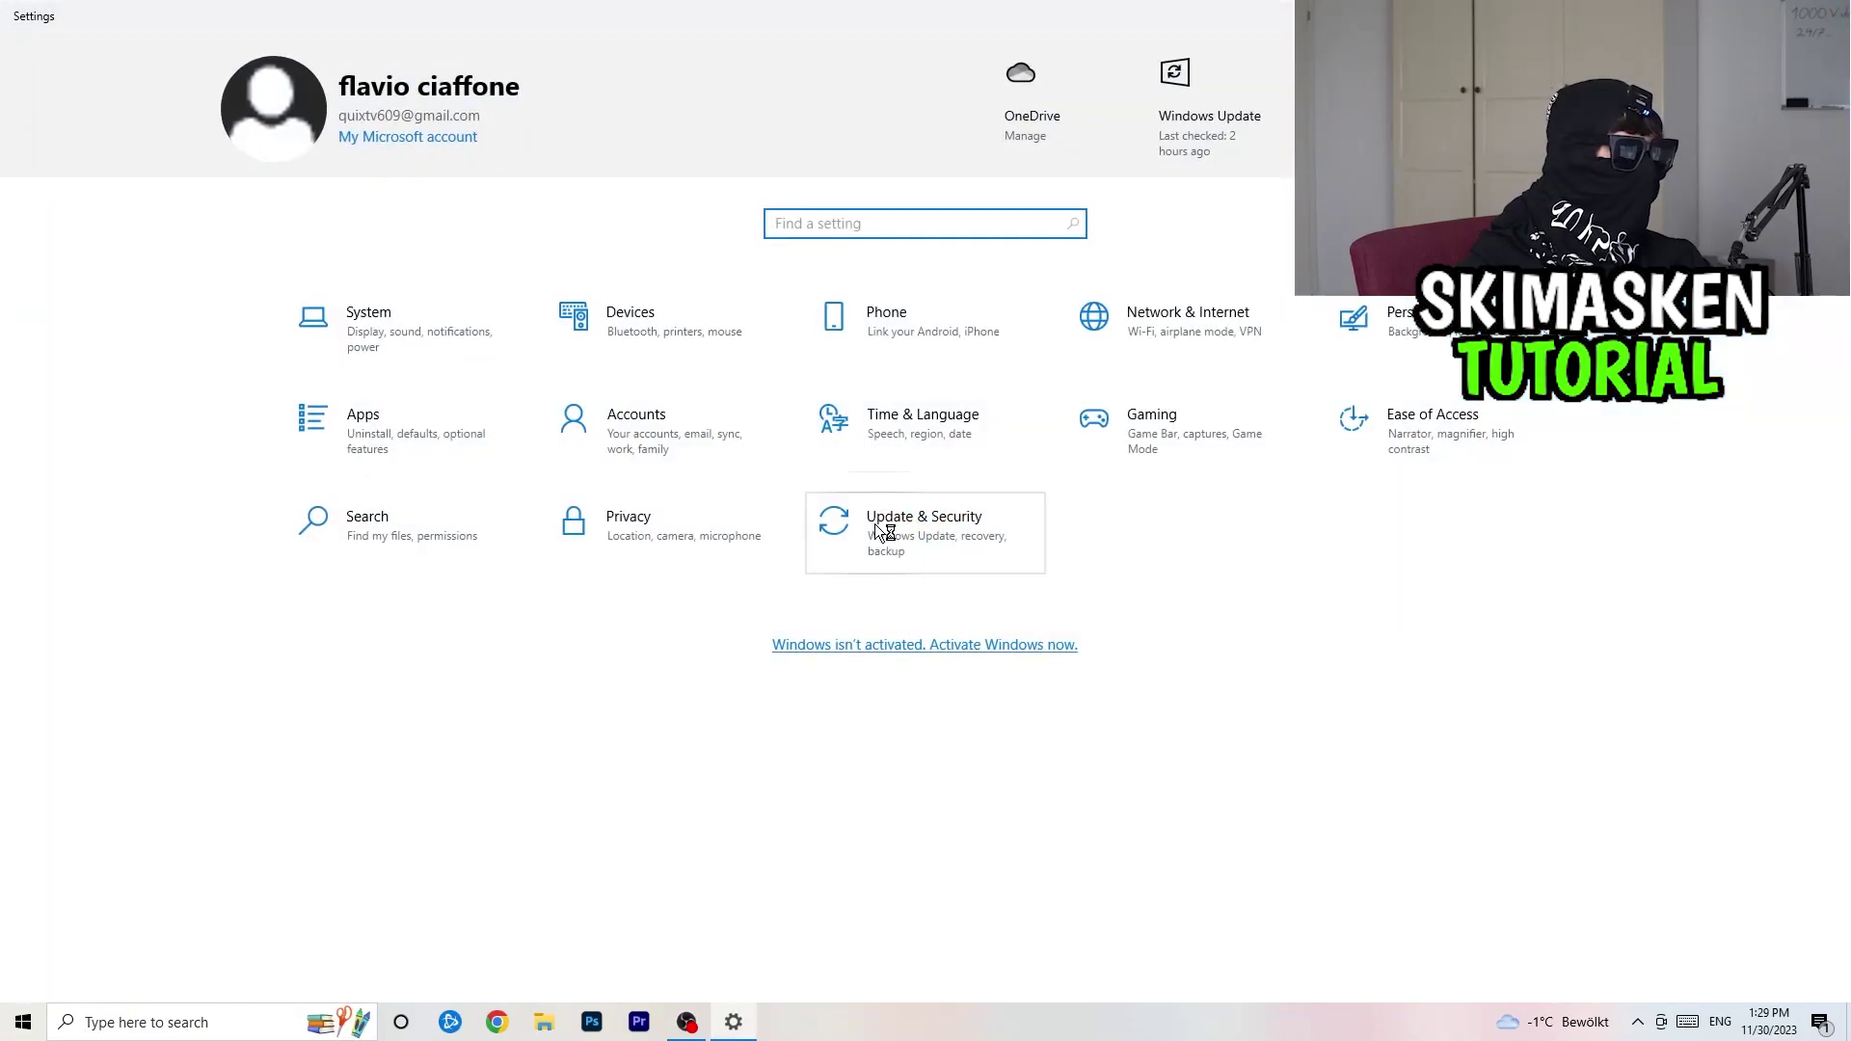
click(926, 529)
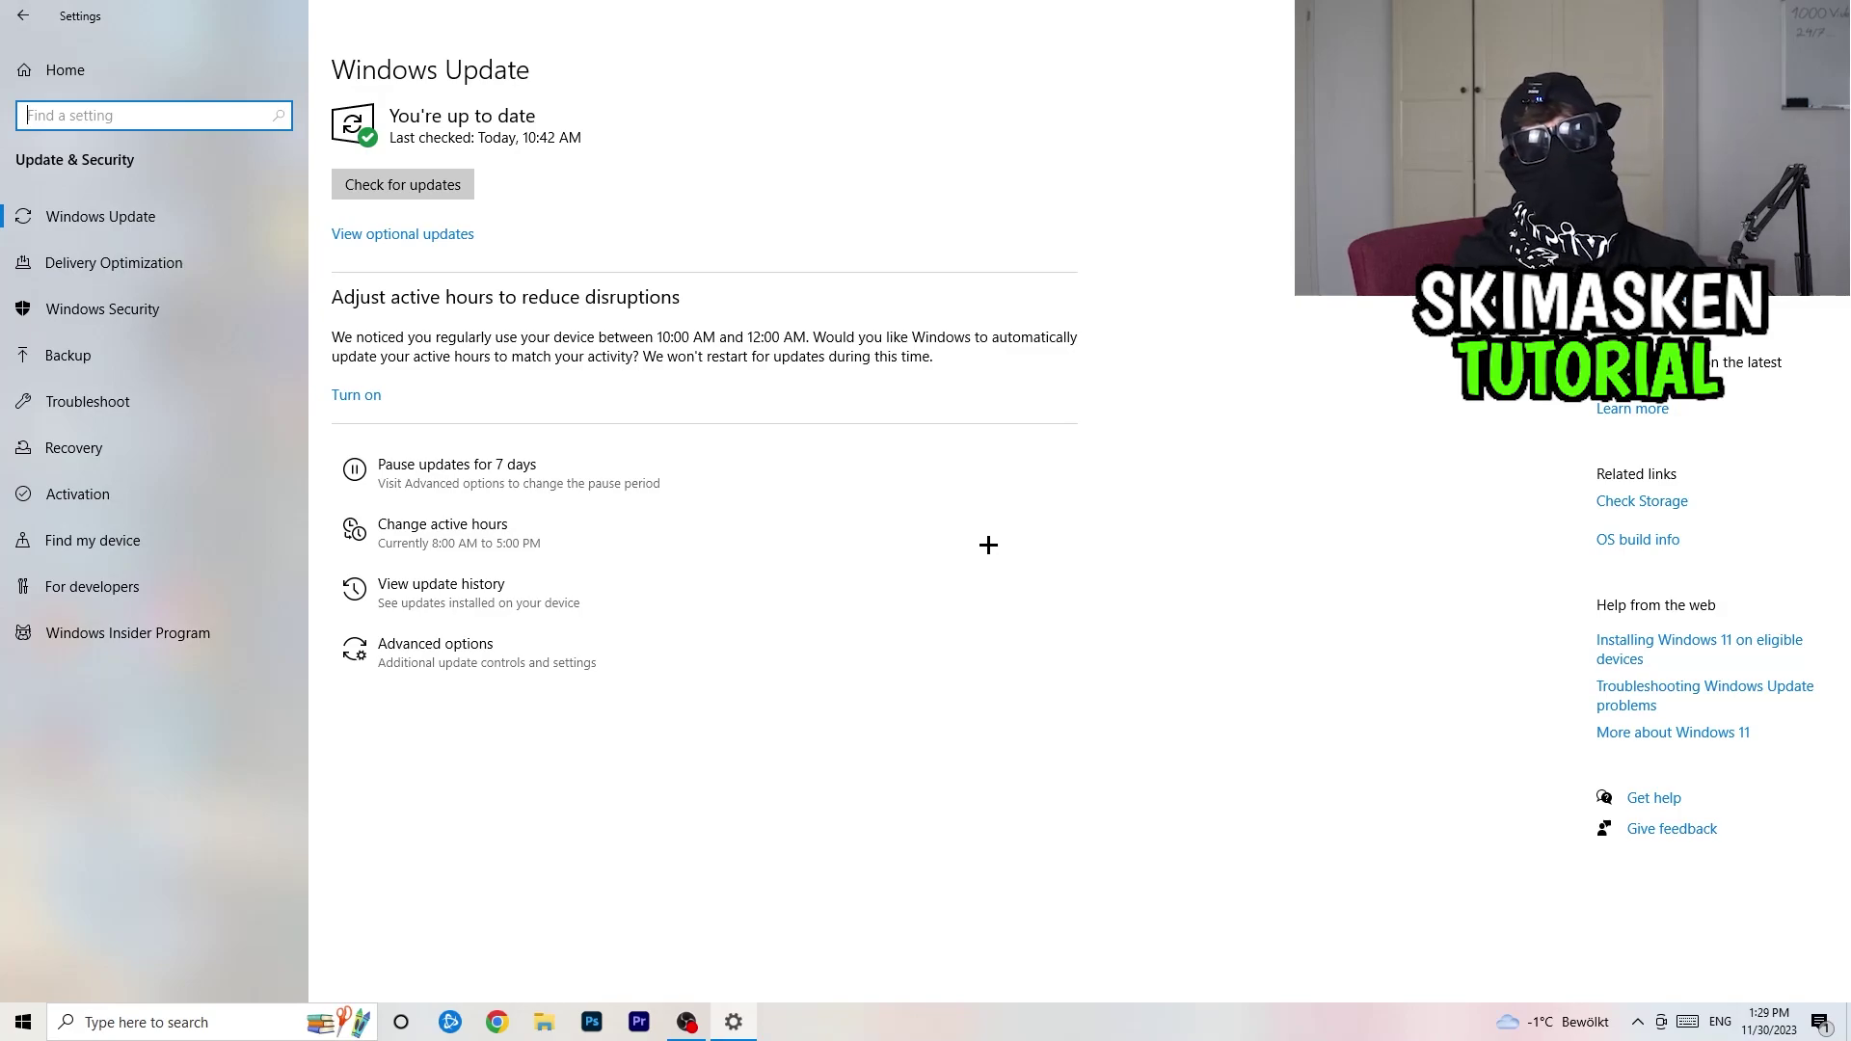
key(alt+F4)
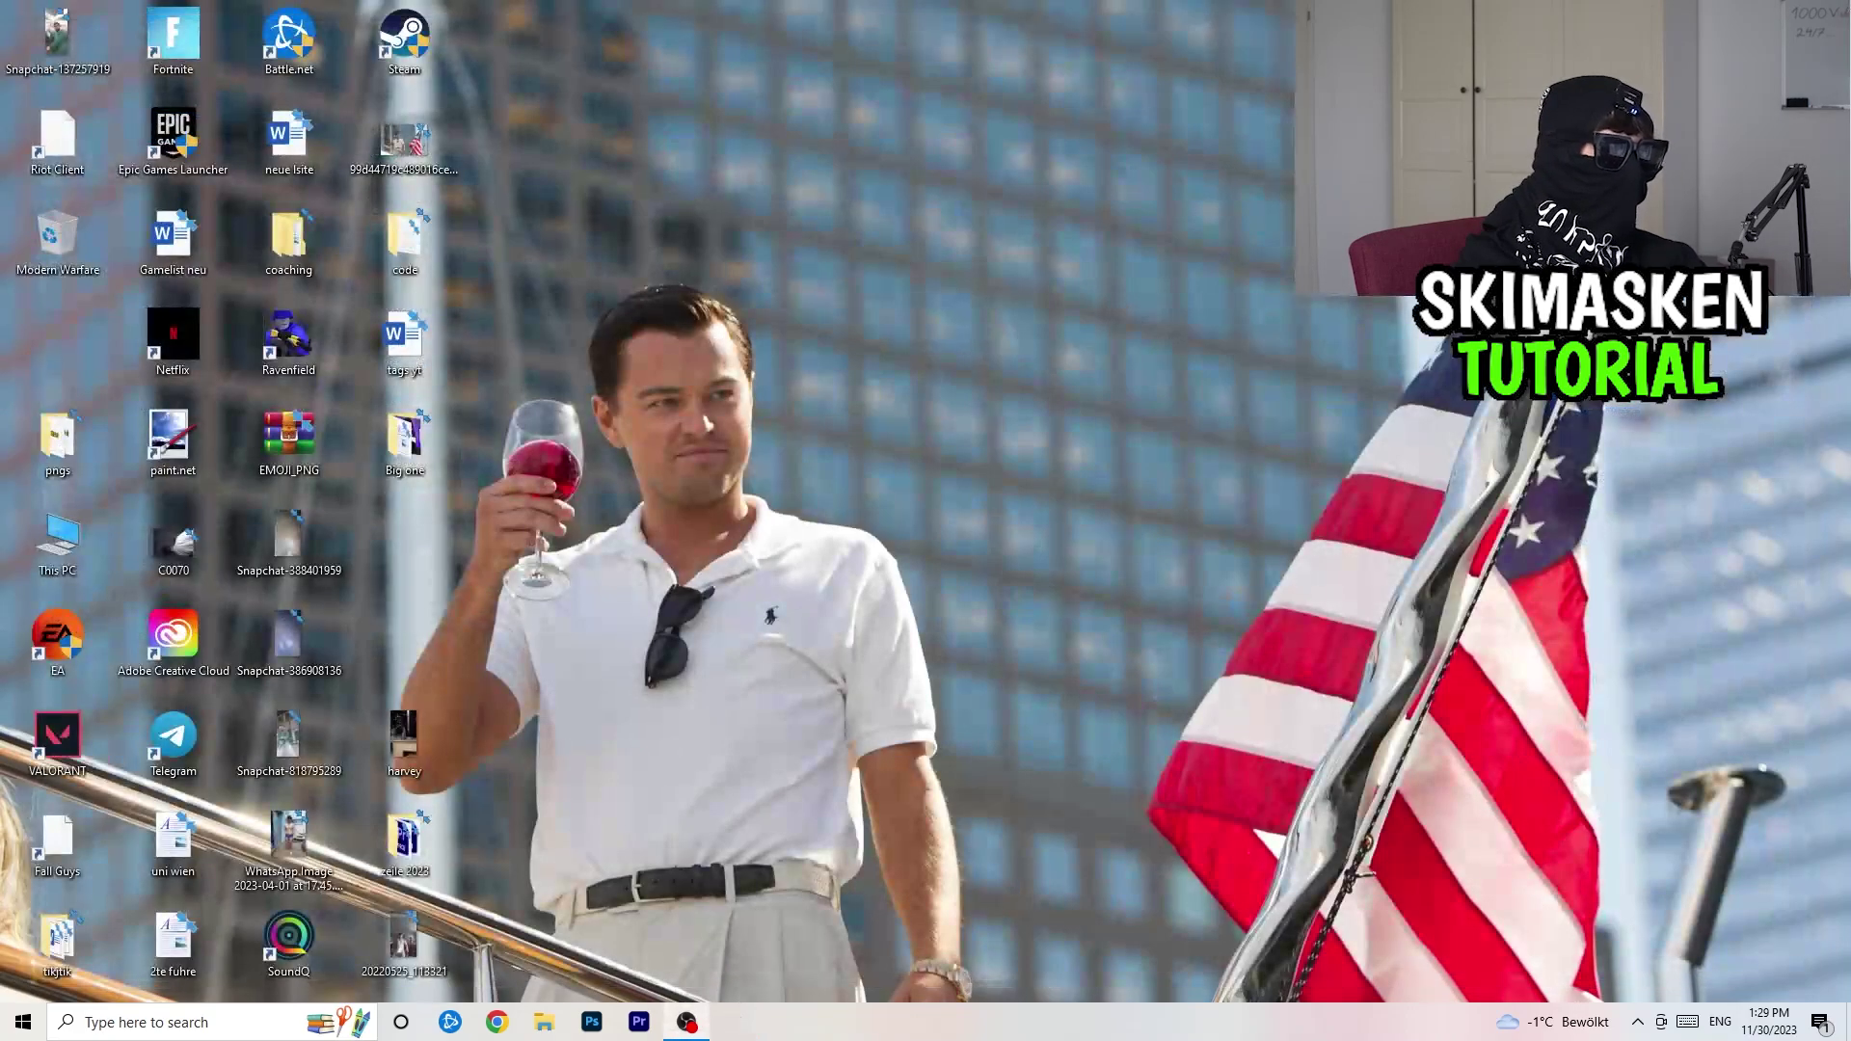